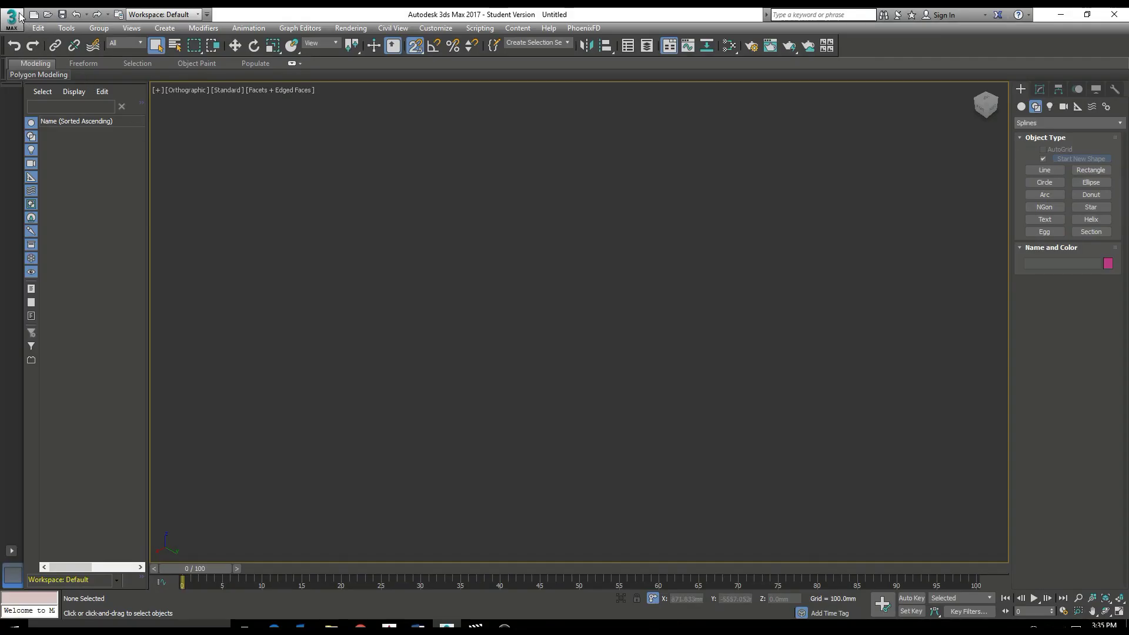
Link AUTOCAD ELEVATIONS SETOUT TUTORIAL.dwg into the scene via Link AutoCAD, including all layers, and attach it.
click(11, 16)
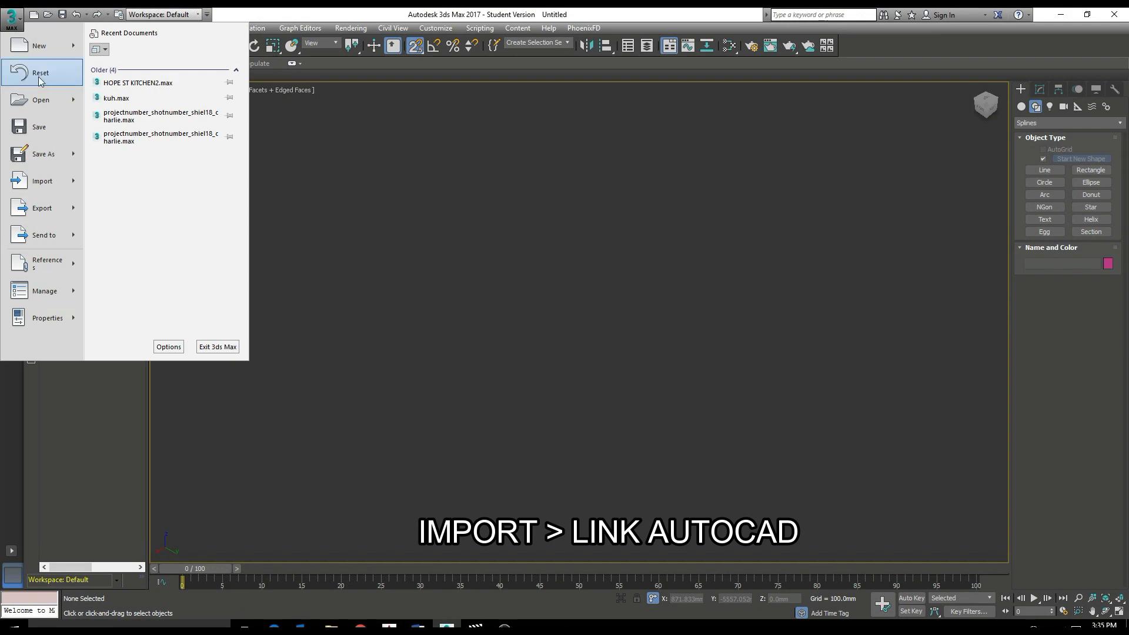
mouse_move(73, 182)
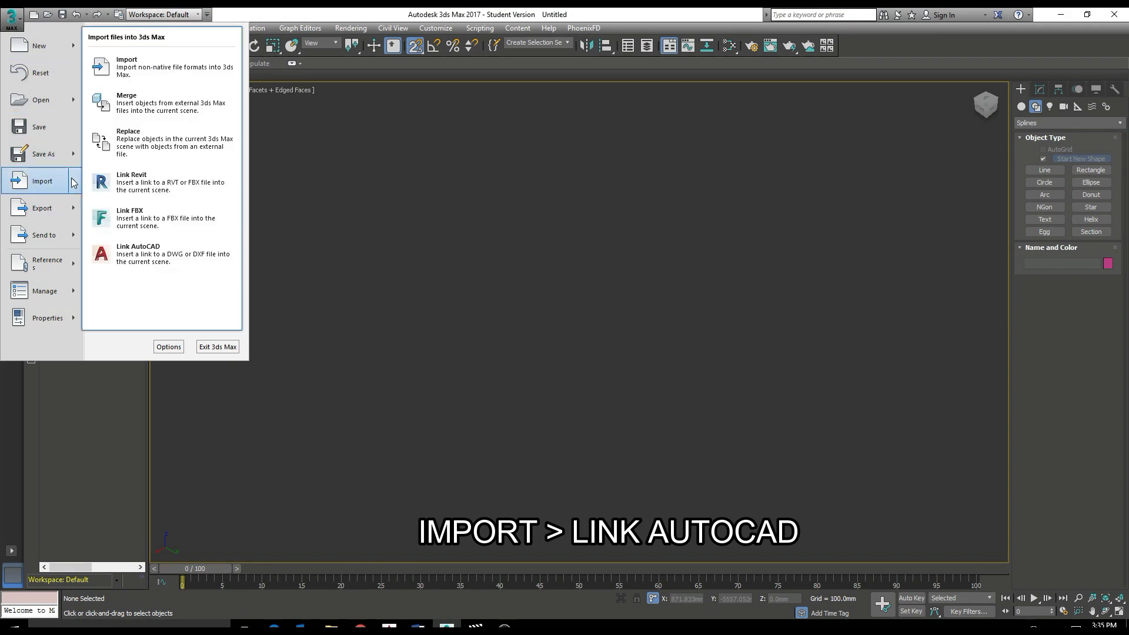
click(170, 256)
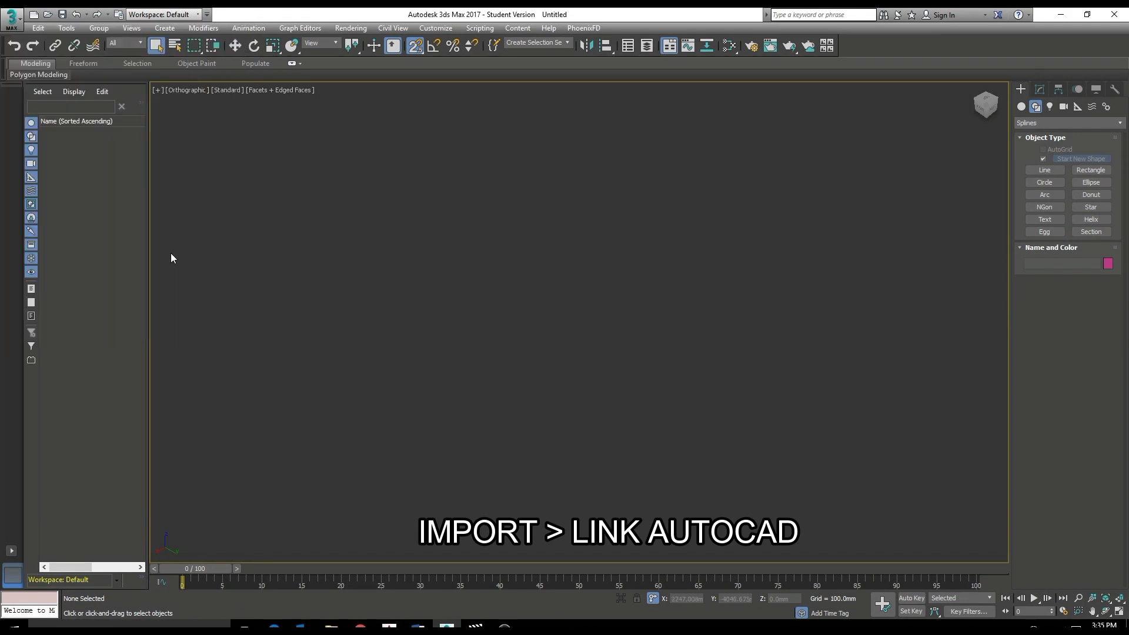
click(289, 135)
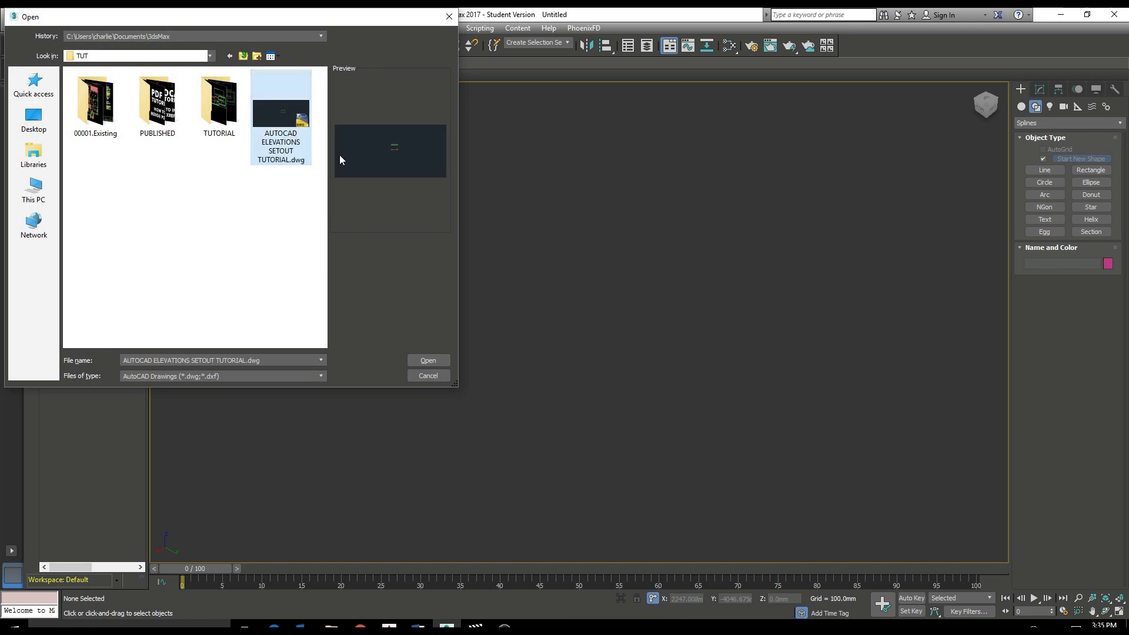
click(434, 362)
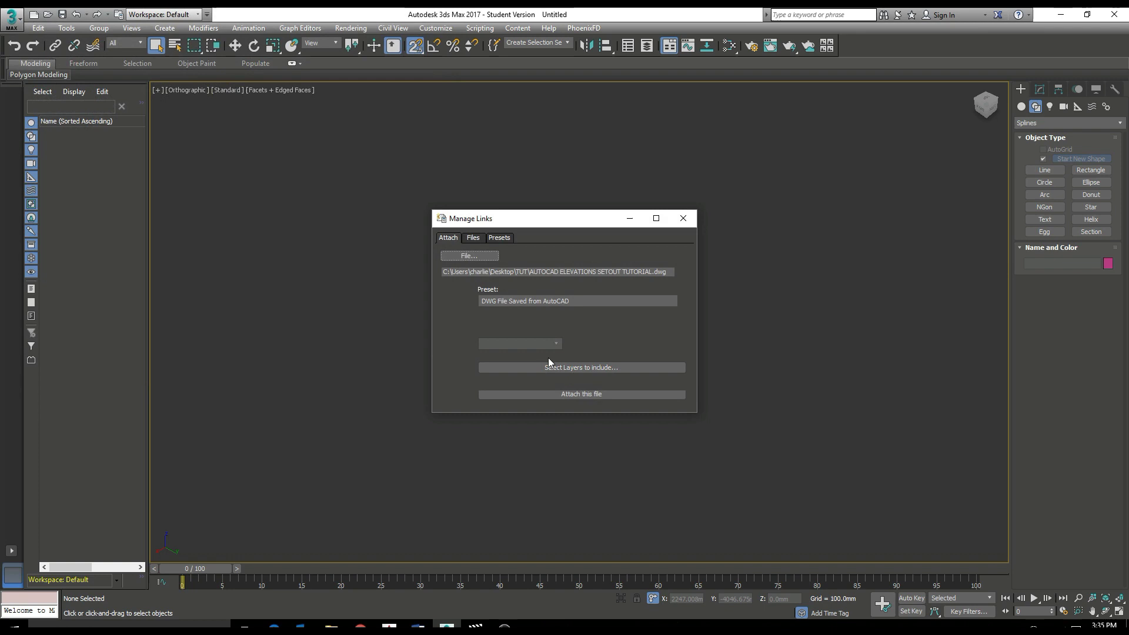
click(602, 369)
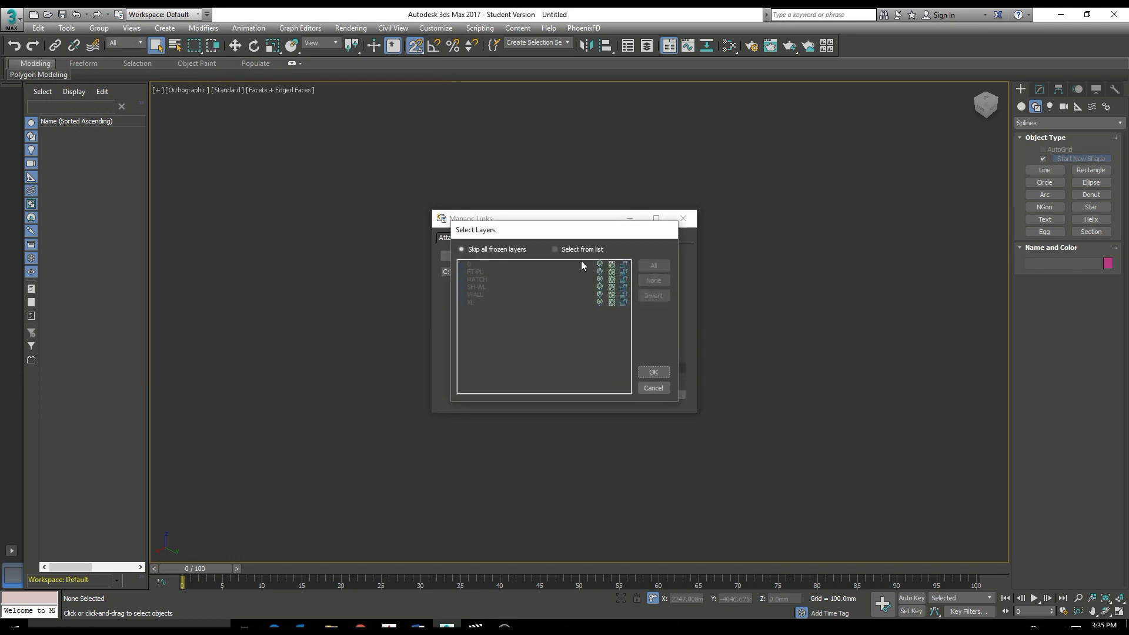
click(556, 249)
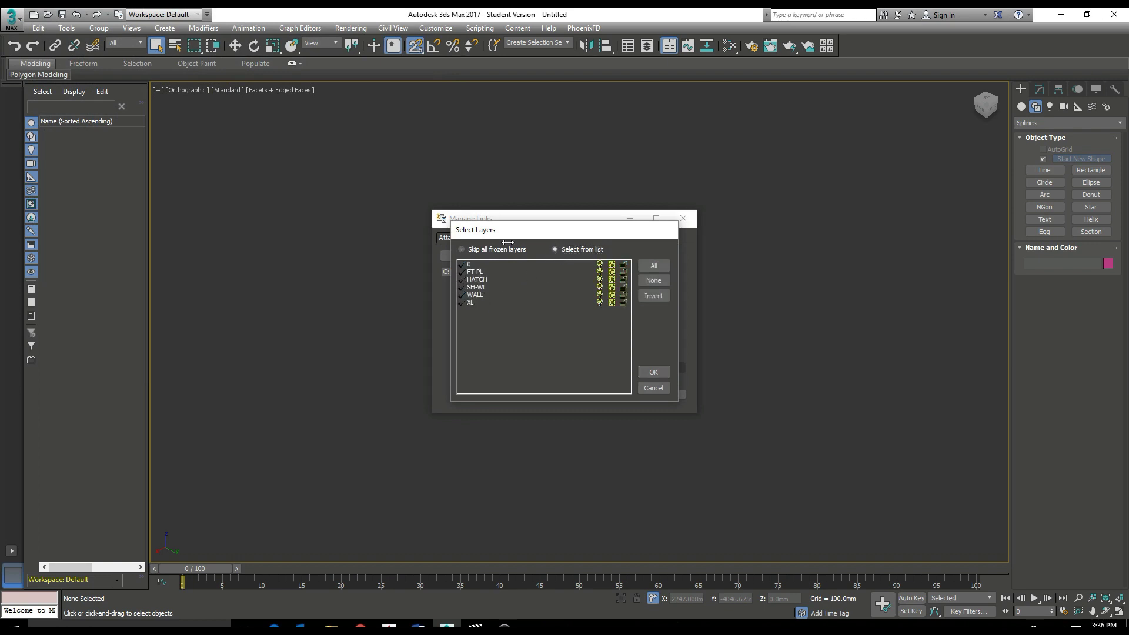
click(650, 268)
click(655, 373)
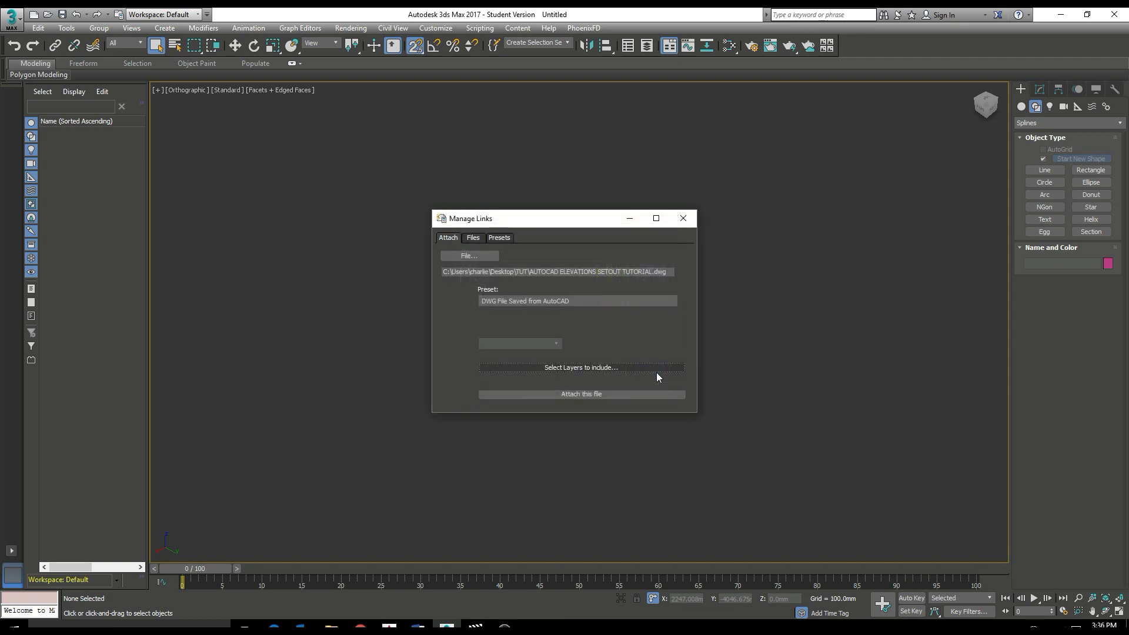
click(607, 396)
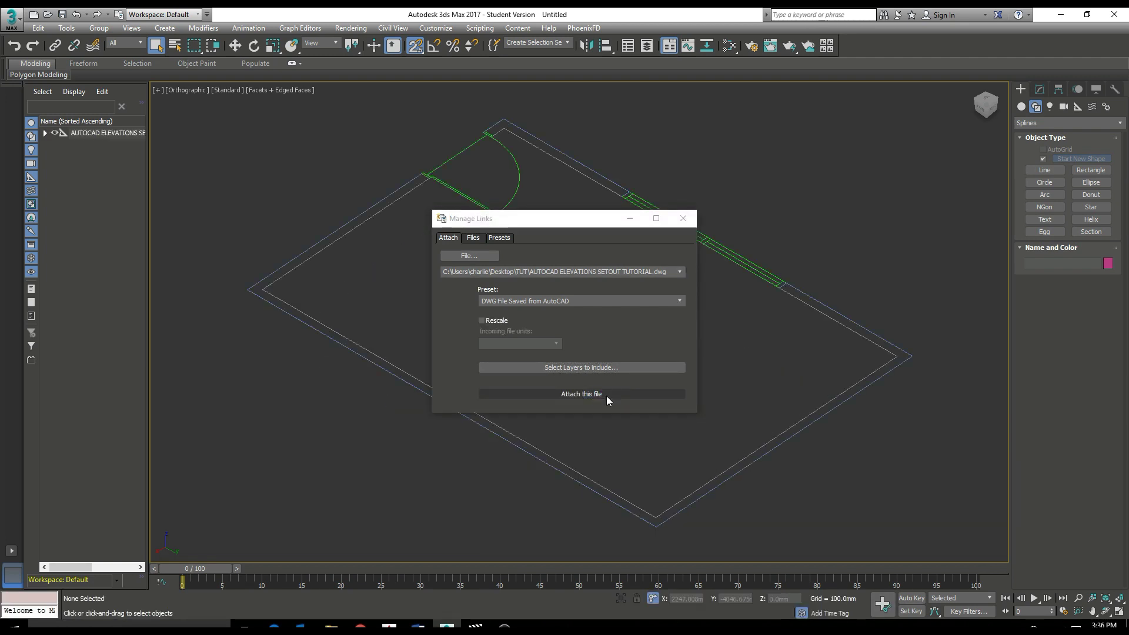
Close the link settings and frame the floor plan in a Top view.
click(683, 219)
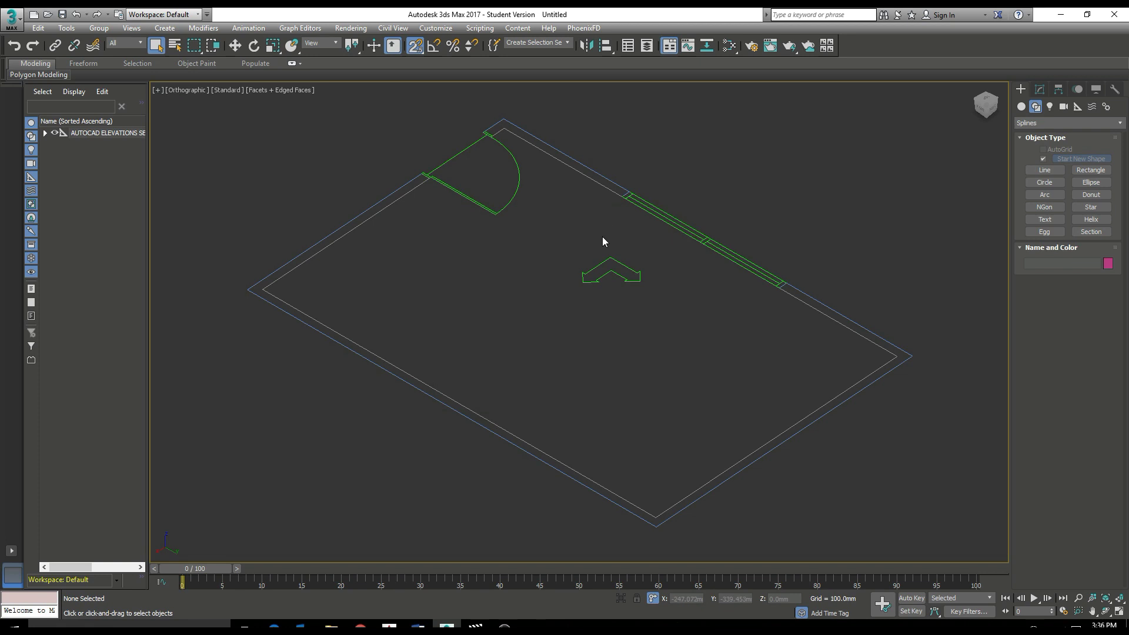
middle_drag(605, 248, 580, 297)
drag(664, 217, 374, 397)
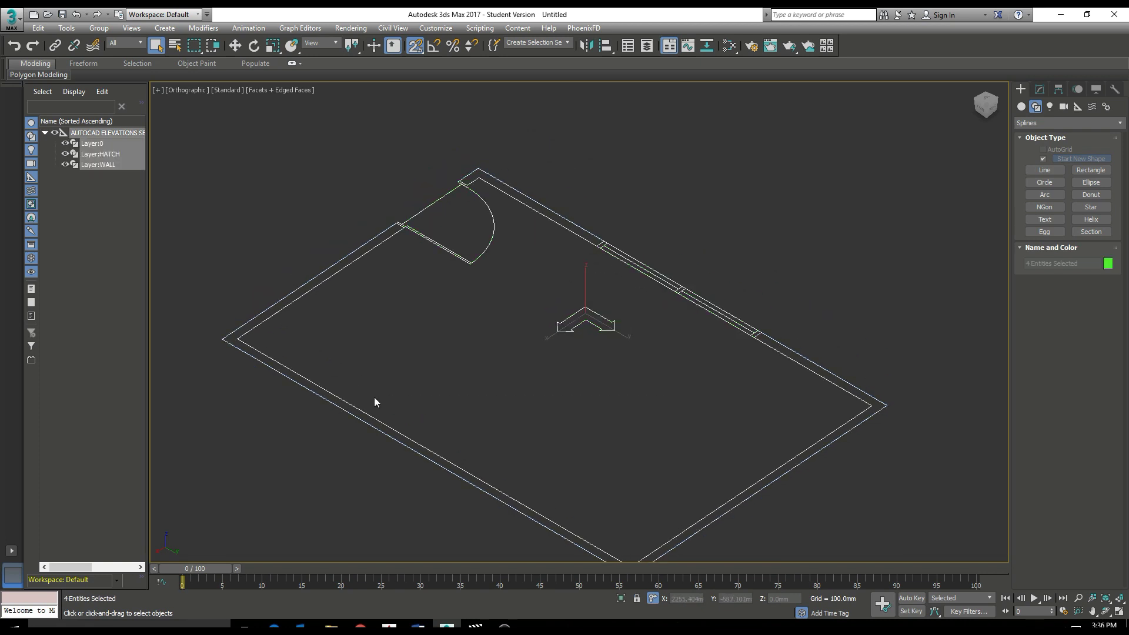
click(772, 185)
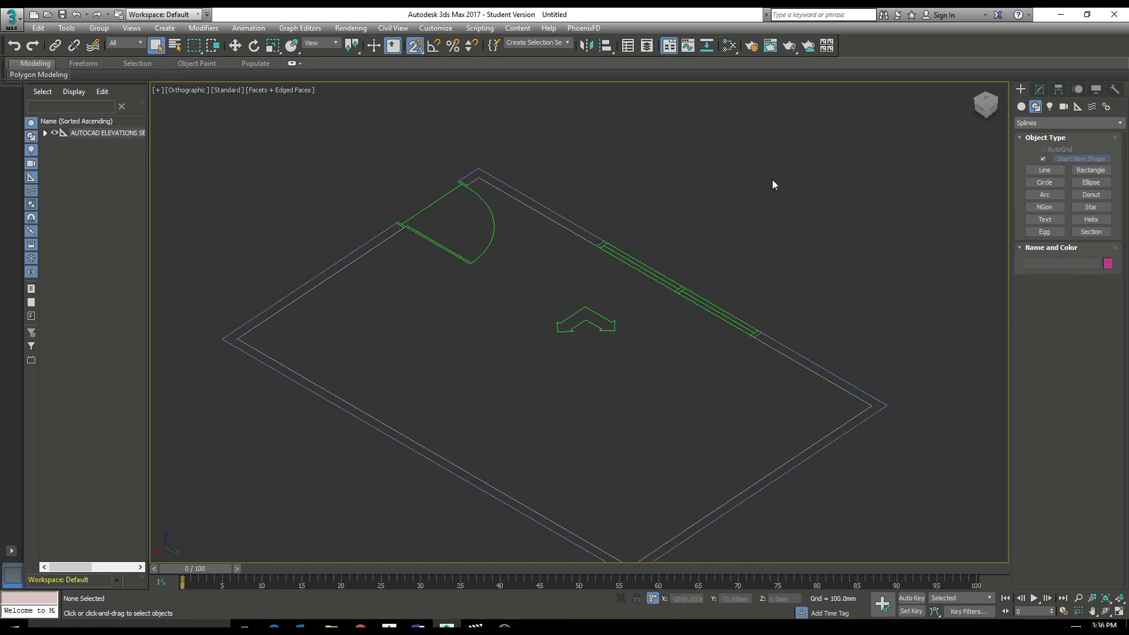
click(1036, 94)
click(1021, 90)
key(t)
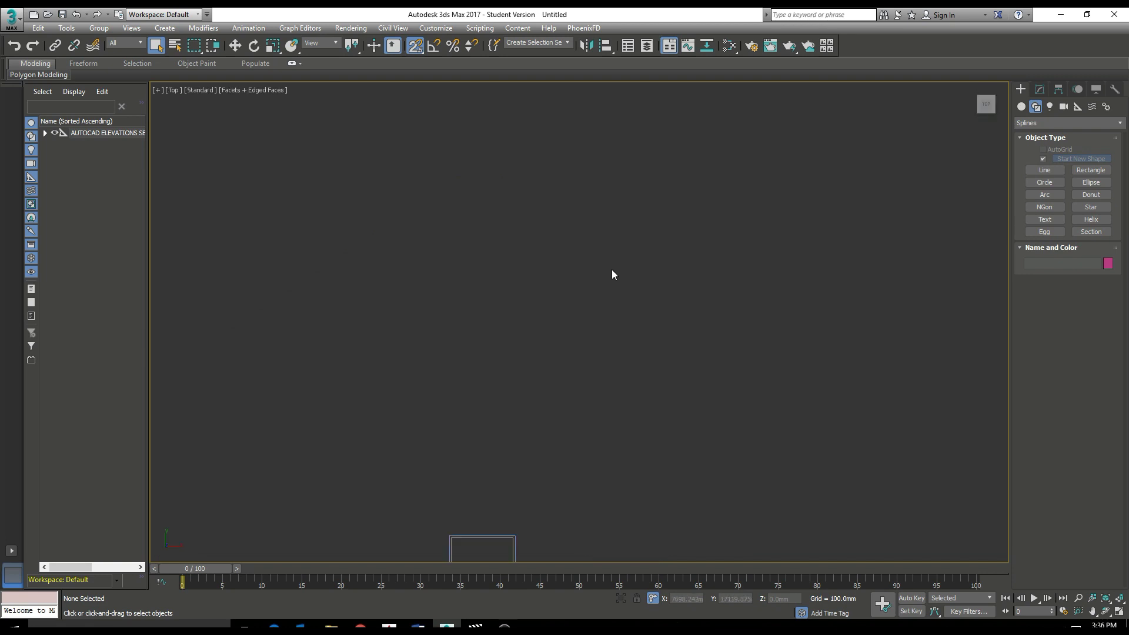
scroll(612, 269, up, 10)
middle_drag(564, 269, 582, 310)
Start a Line at the top-left inner corner and trace it round through both door jambs to the bottom-left corner.
click(1045, 171)
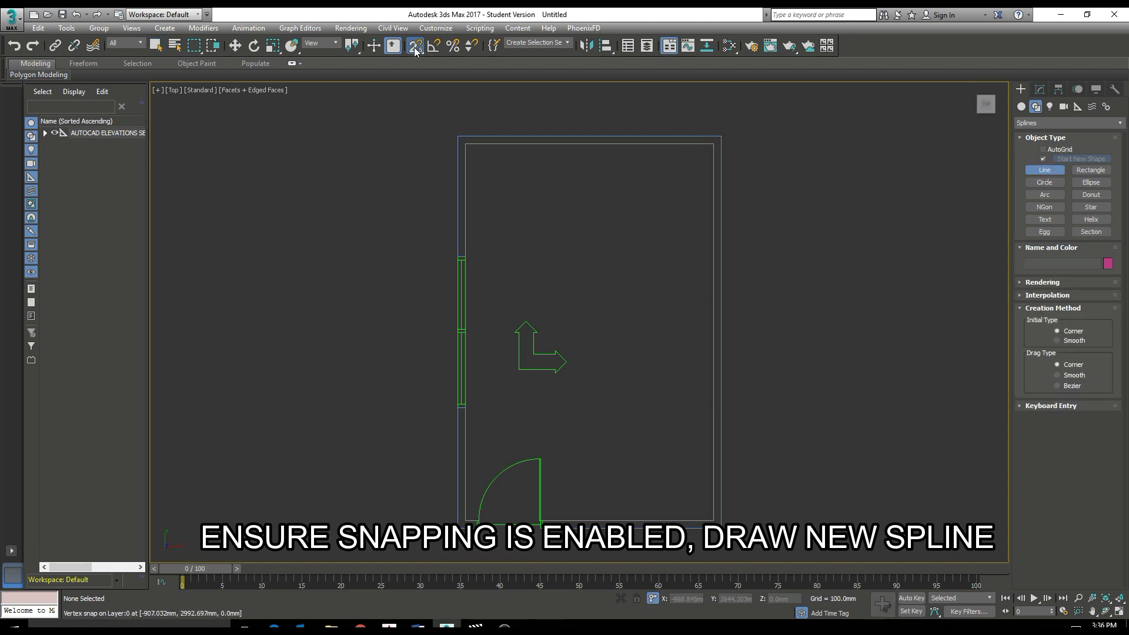
click(465, 143)
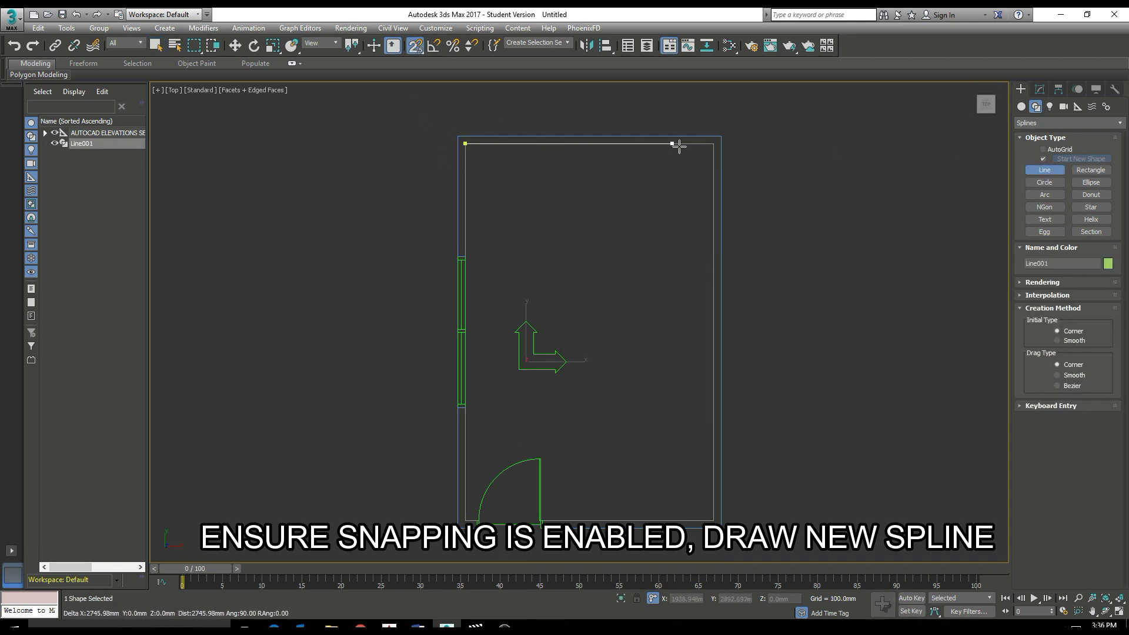
click(714, 143)
scroll(708, 526, up, 3)
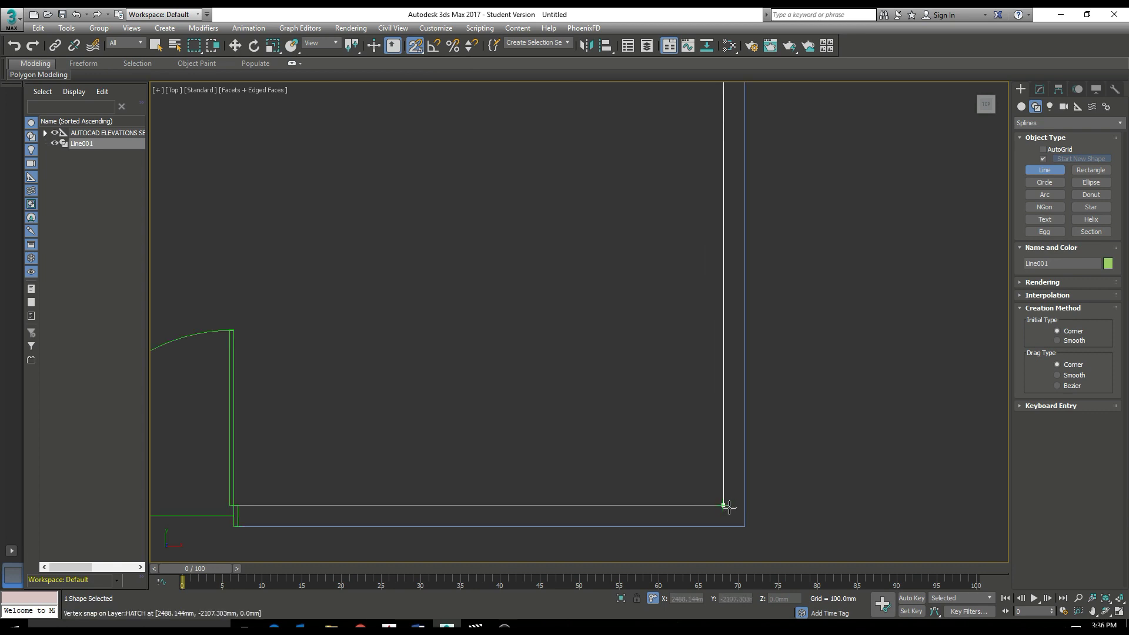
click(724, 506)
scroll(819, 411, down, 3)
scroll(622, 443, up, 4)
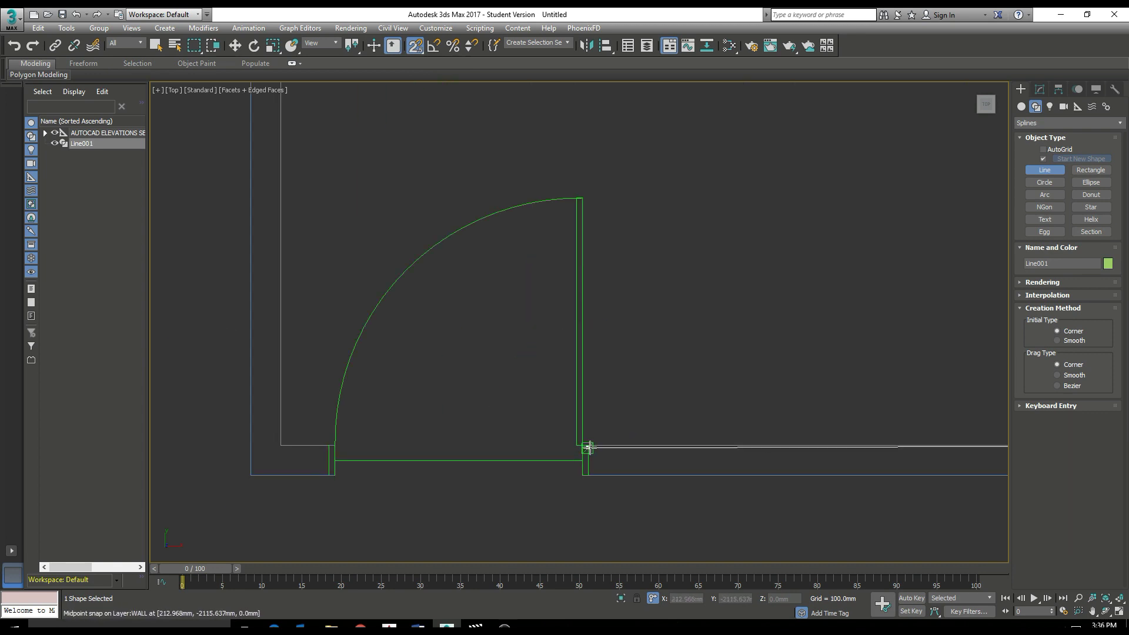
click(588, 445)
click(331, 445)
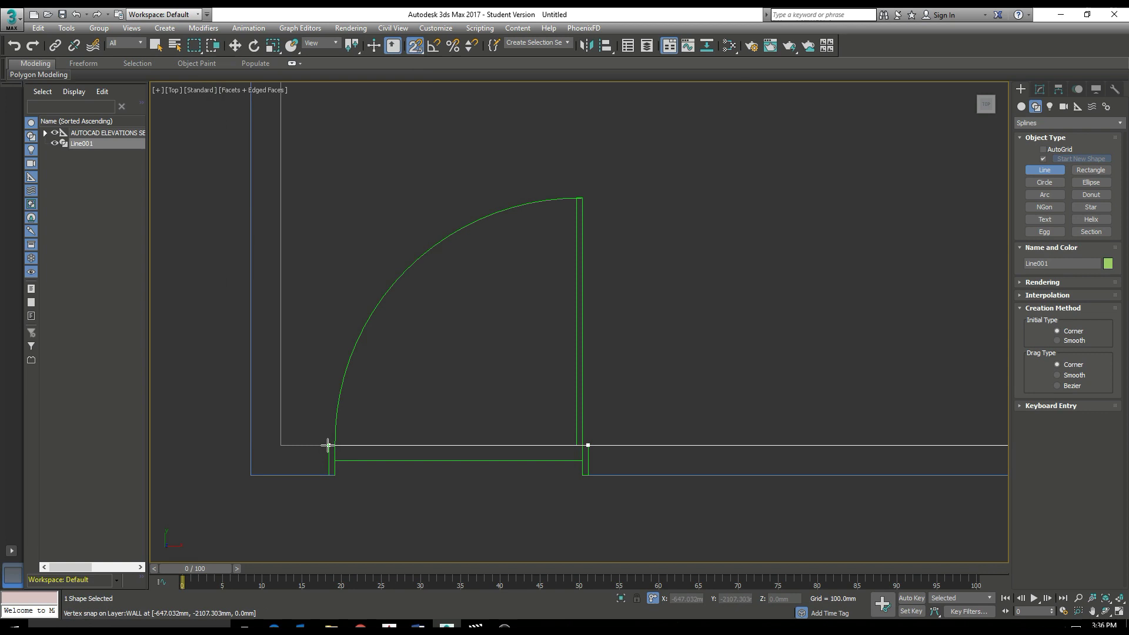
click(280, 445)
Continue the line through the window ends back to the start, keeping the spline open.
scroll(335, 481, down, 5)
scroll(317, 375, up, 5)
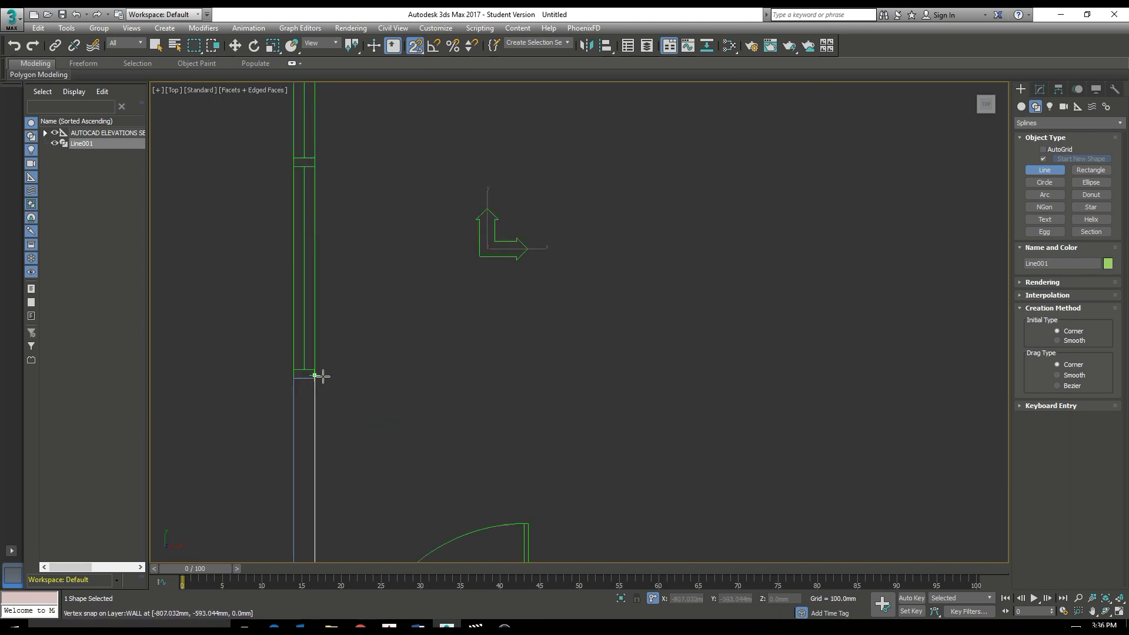
click(309, 381)
scroll(321, 292, down, 5)
scroll(321, 292, up, 5)
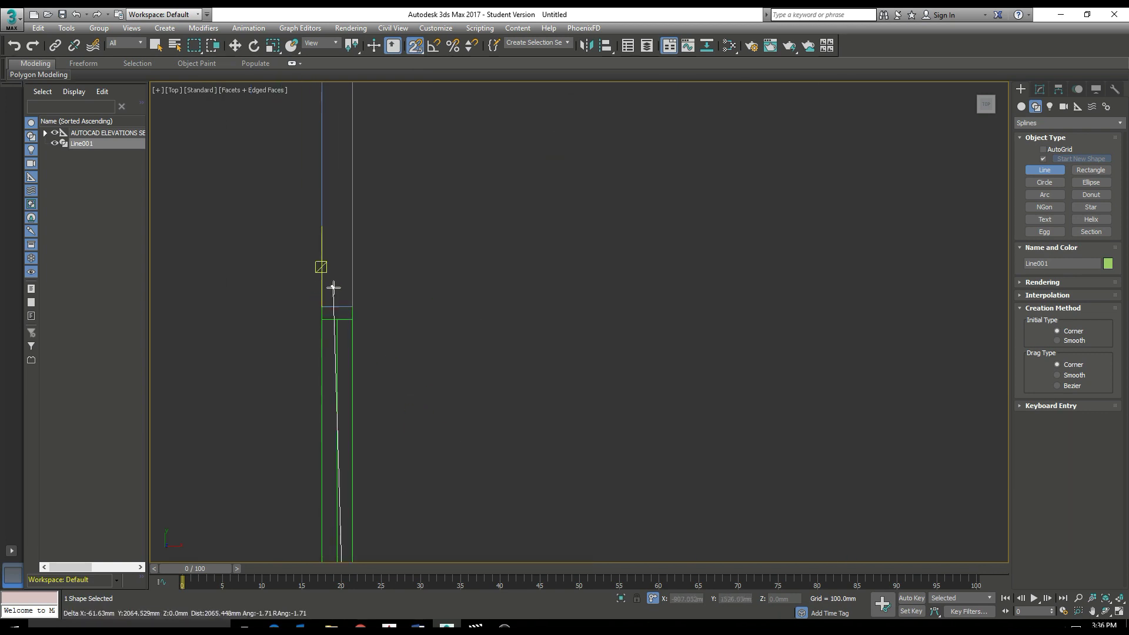
click(353, 305)
scroll(353, 305, down, 3)
scroll(381, 208, up, 3)
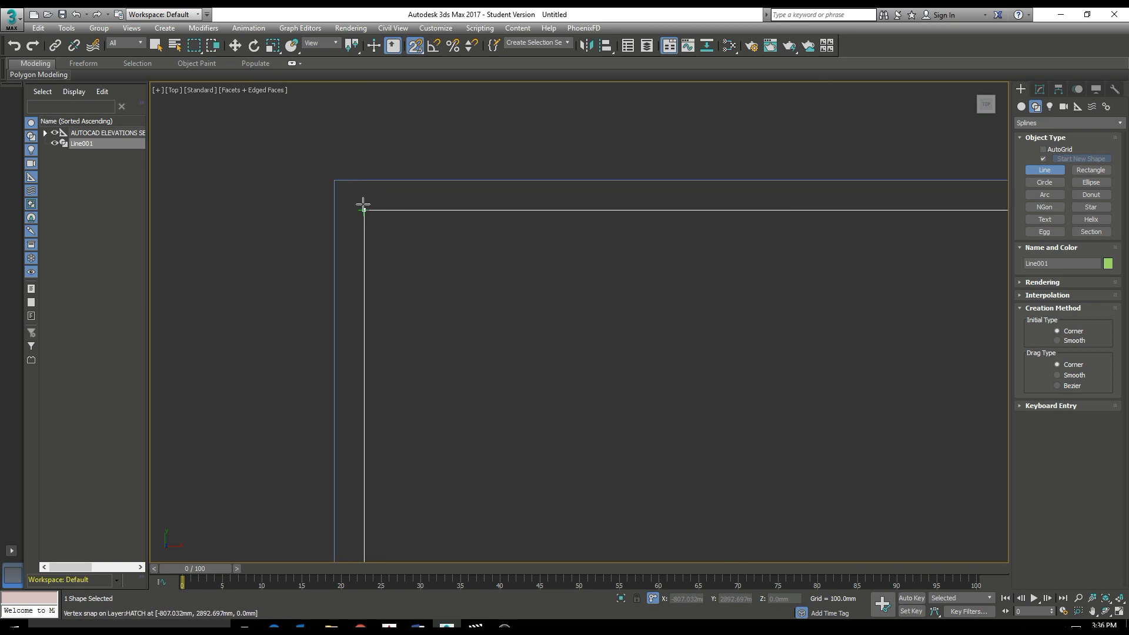
click(364, 210)
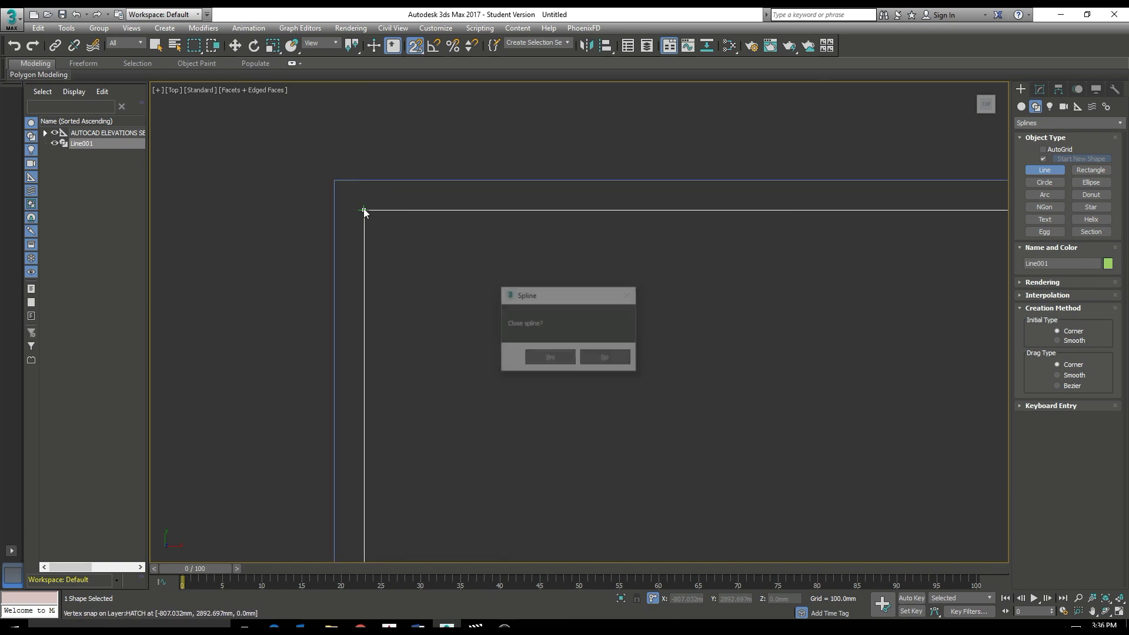
click(603, 358)
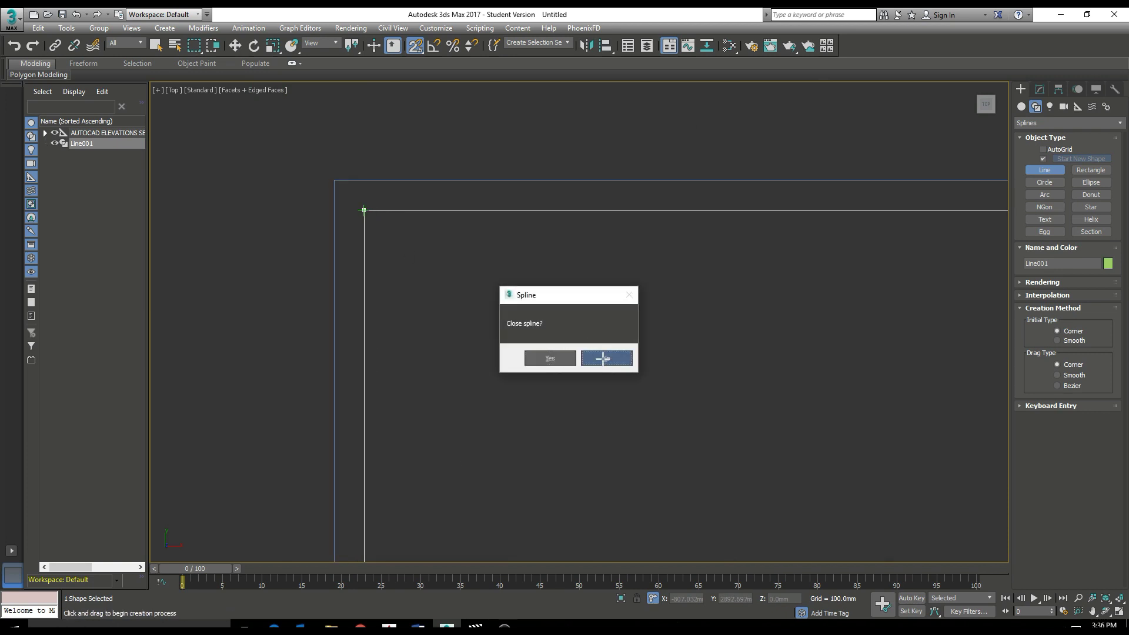
right_click(602, 358)
Add an Extrude modifier to Line001 and orbit to view the walls in 3D.
scroll(552, 244, down, 5)
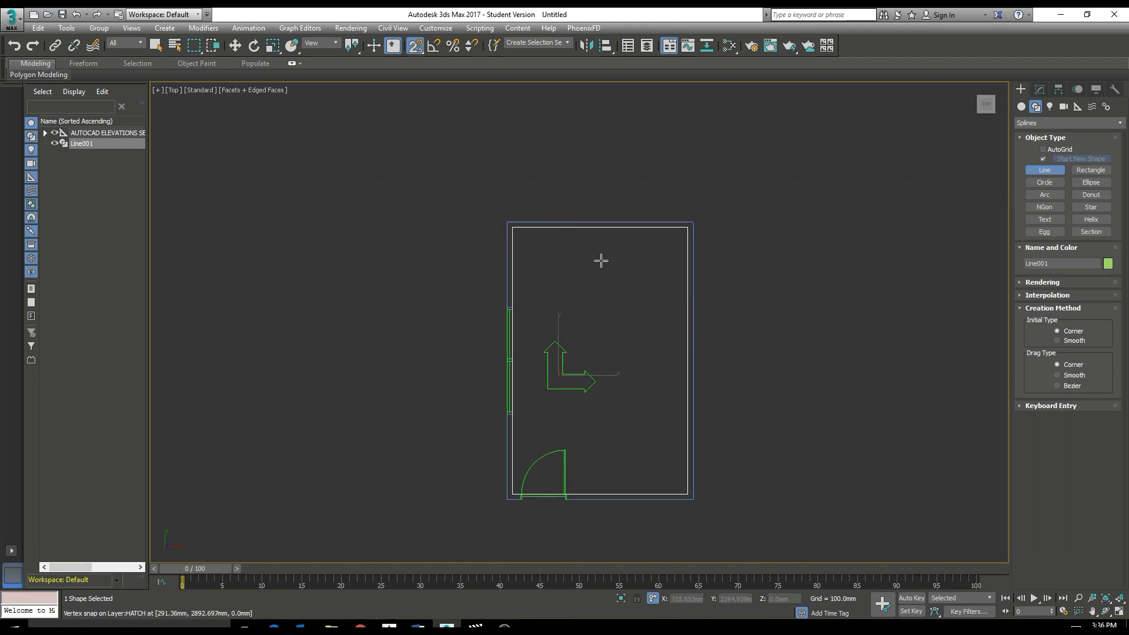
scroll(629, 345, up, 2)
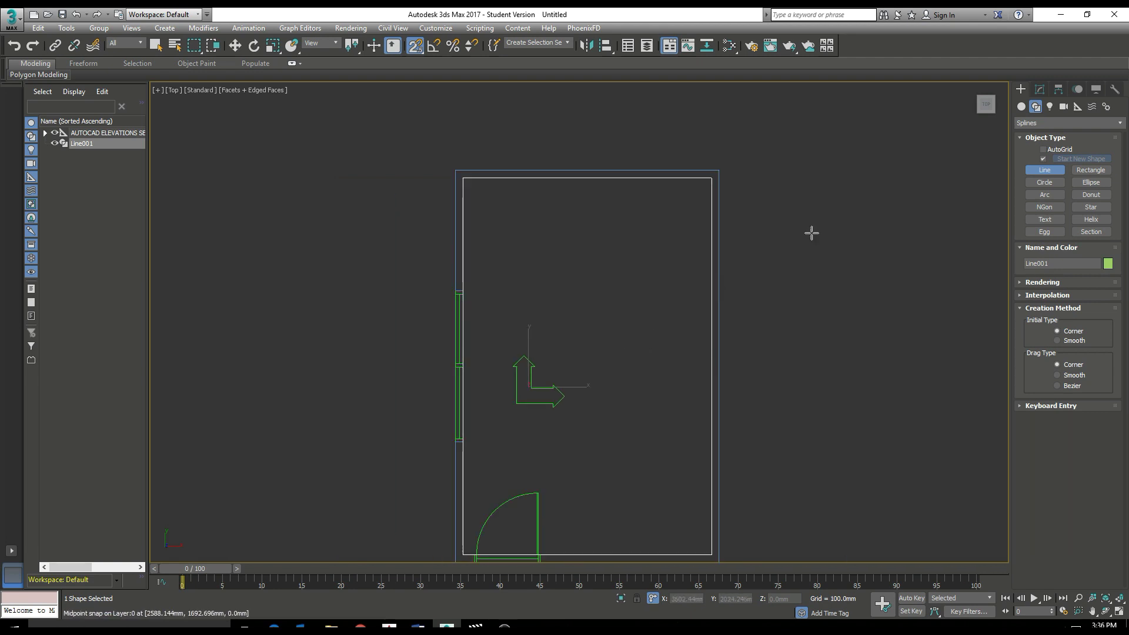
click(1040, 89)
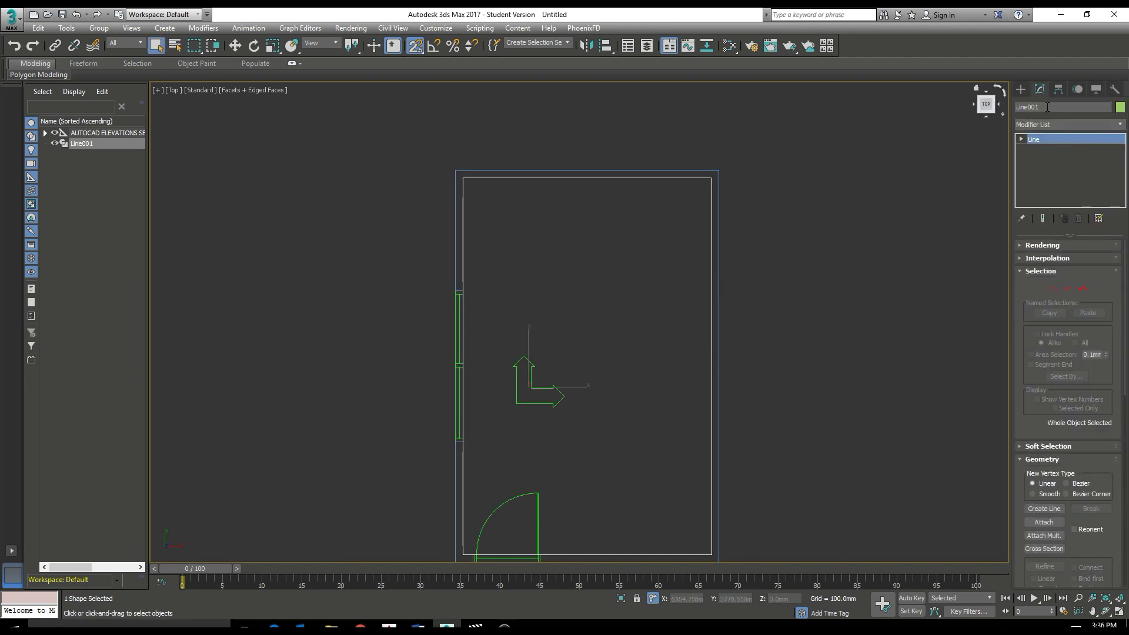
click(1077, 126)
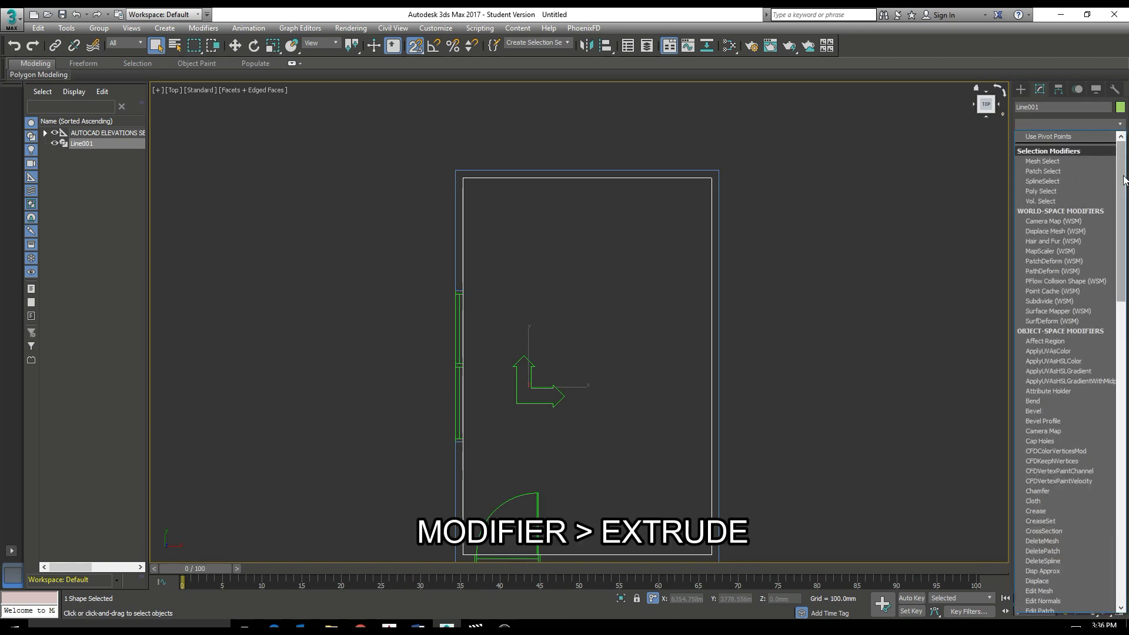
drag(1124, 180, 1124, 307)
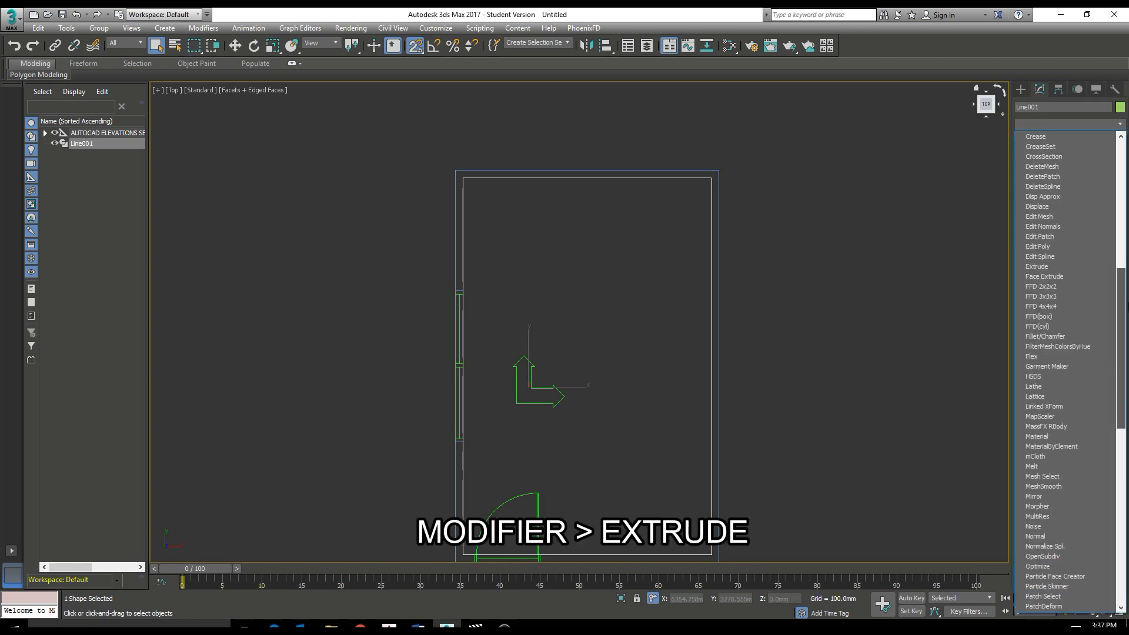
click(1084, 266)
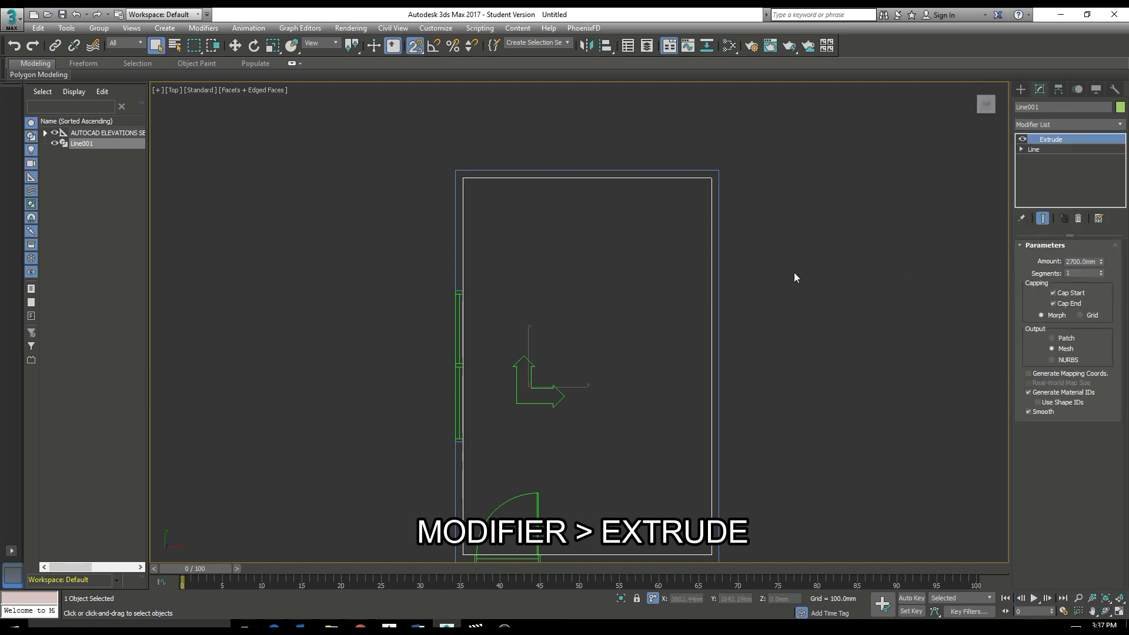
alt+middle_drag(762, 320, 791, 253)
scroll(597, 347, up, 2)
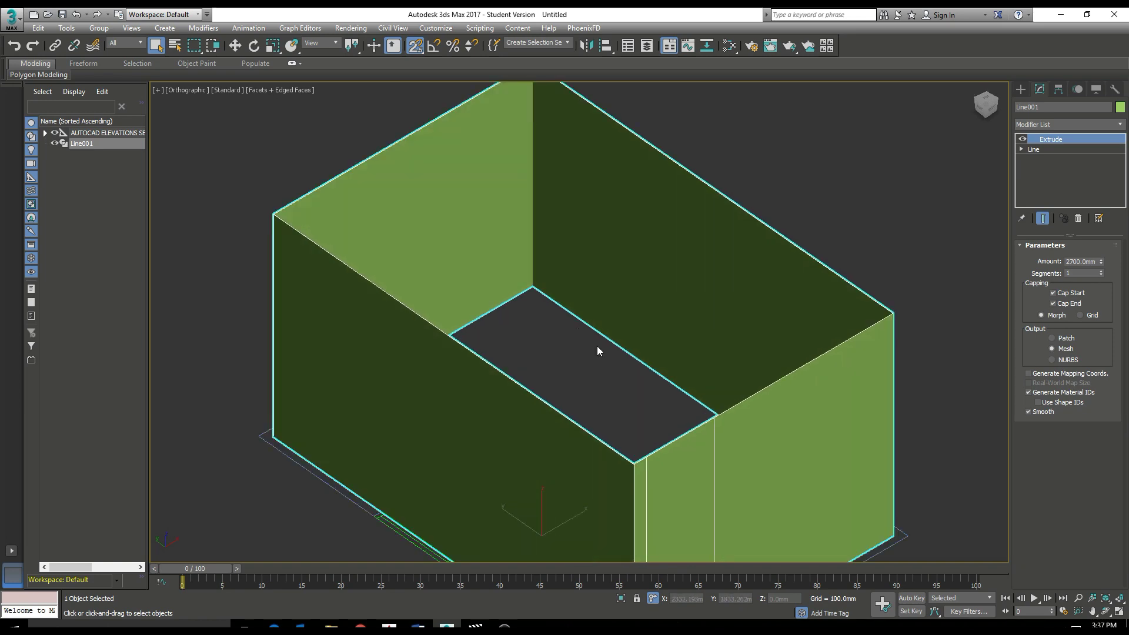
alt+middle_drag(597, 347, 749, 239)
Set the Extrude Amount to 2700mm and keep Segments at 1.
drag(1102, 263, 1070, 264)
text(2)
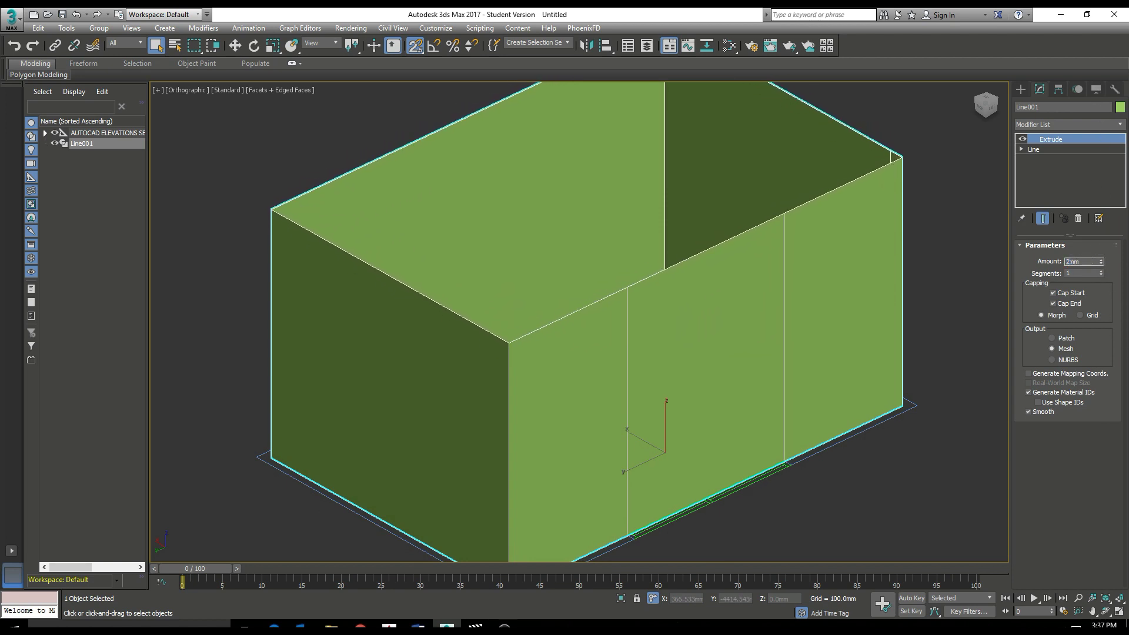
key(Return)
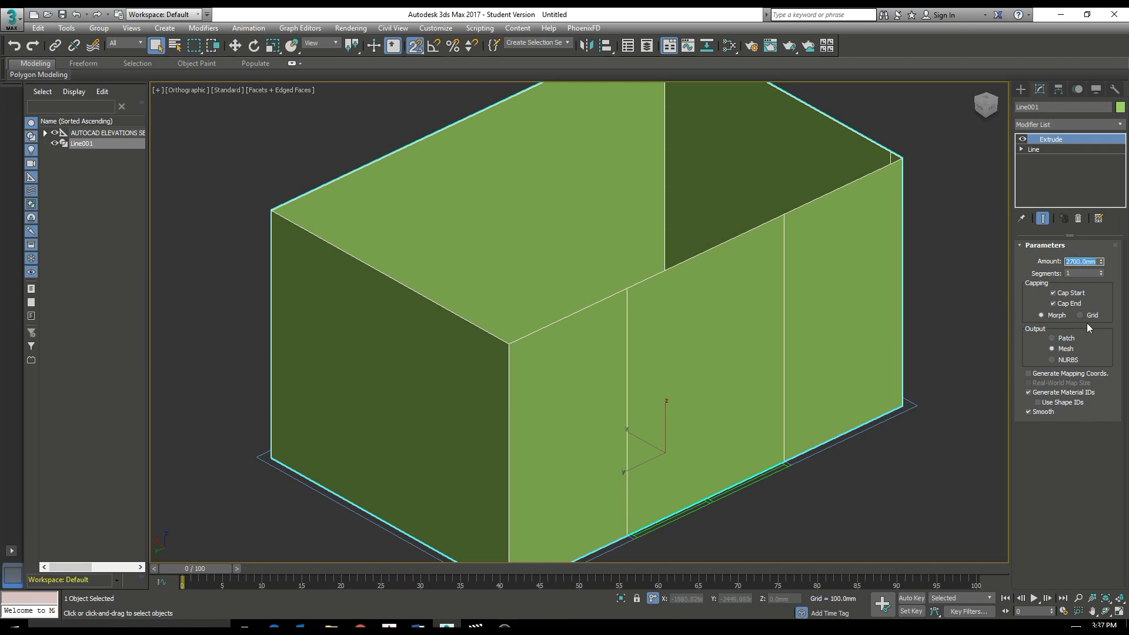
click(1102, 272)
click(1102, 272)
click(1101, 273)
click(1101, 272)
click(1101, 272)
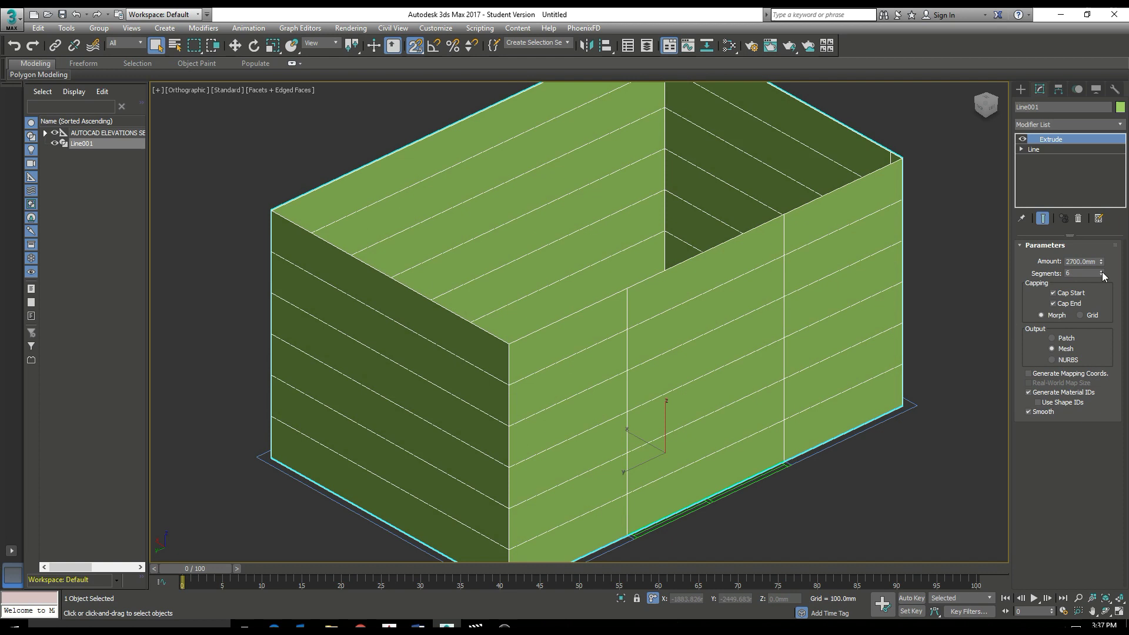
drag(1102, 274, 1102, 274)
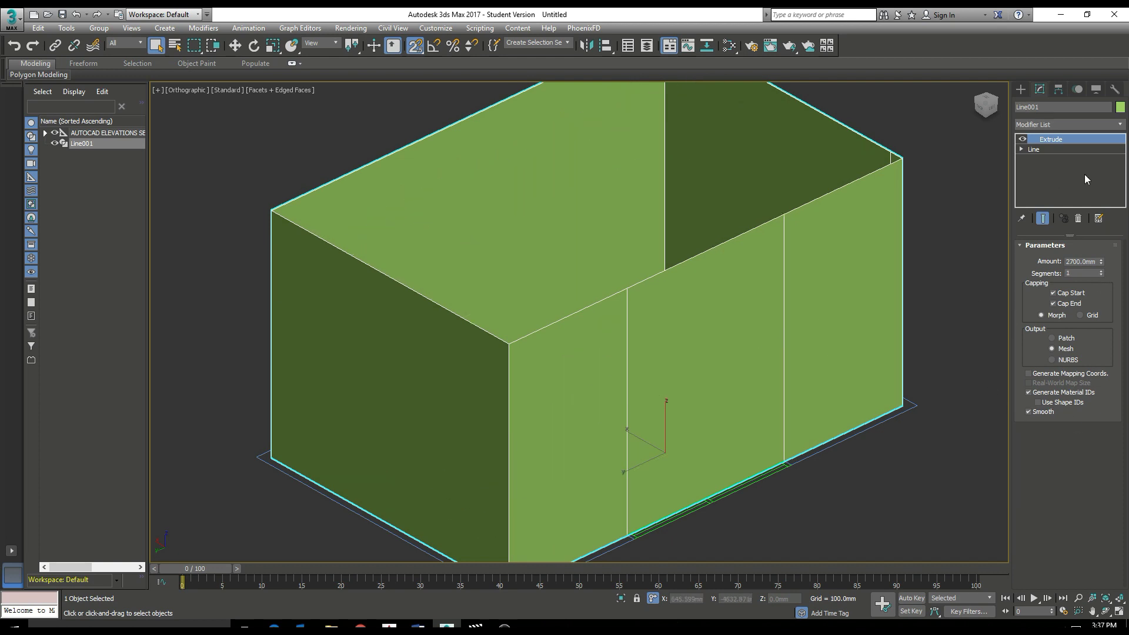
Add an Edit Poly modifier above the Extrude and reselect the wall object.
click(1109, 125)
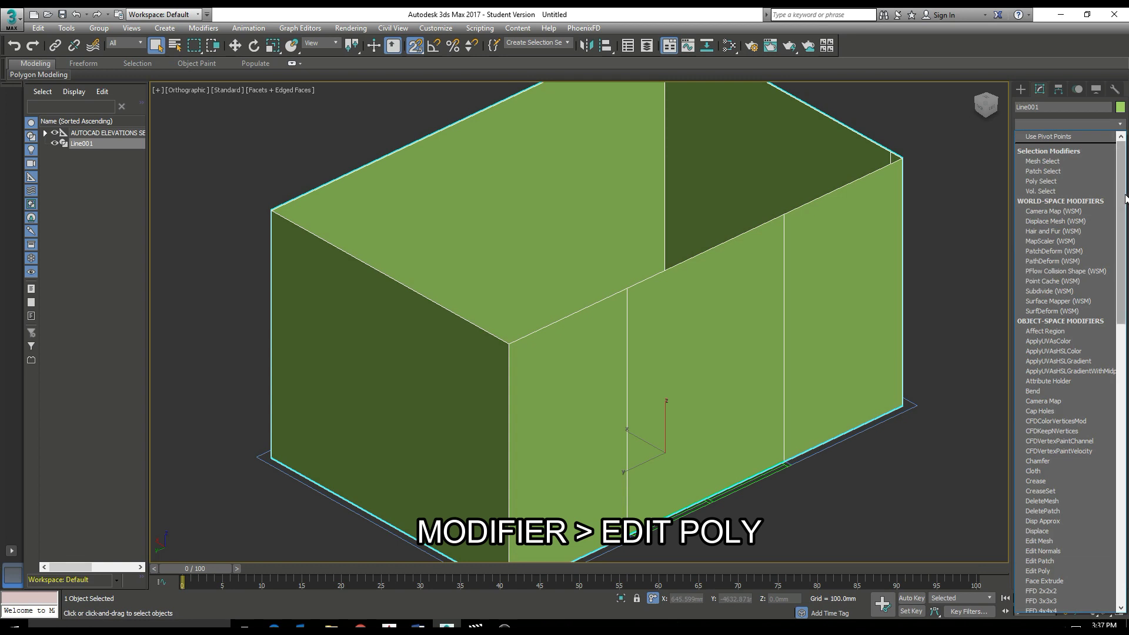
scroll(1064, 371, down, 10)
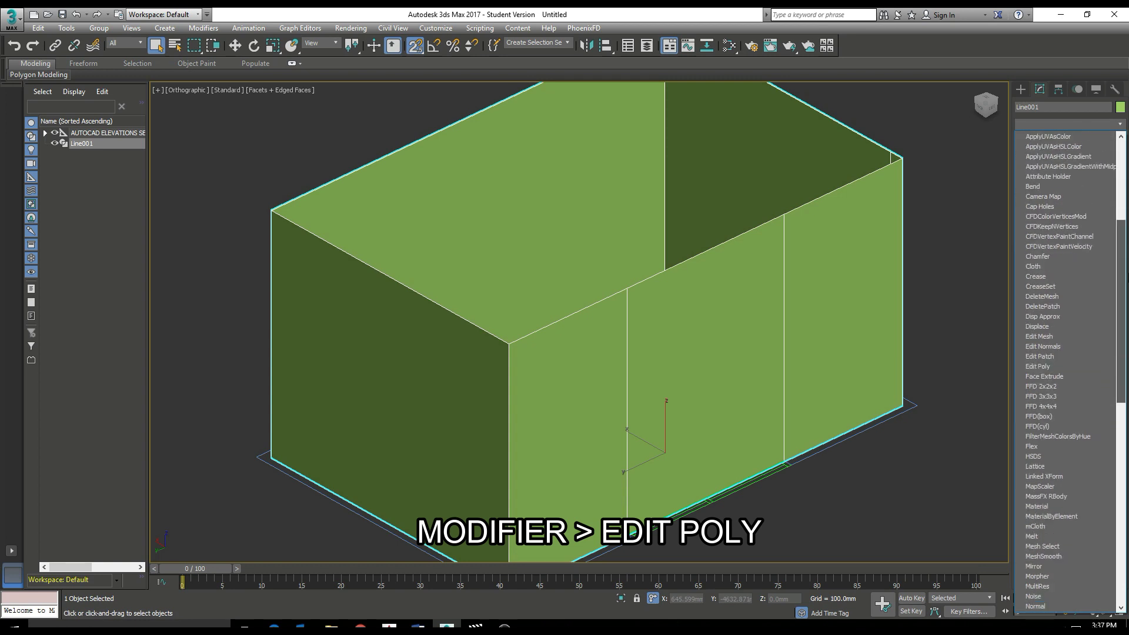
click(1070, 368)
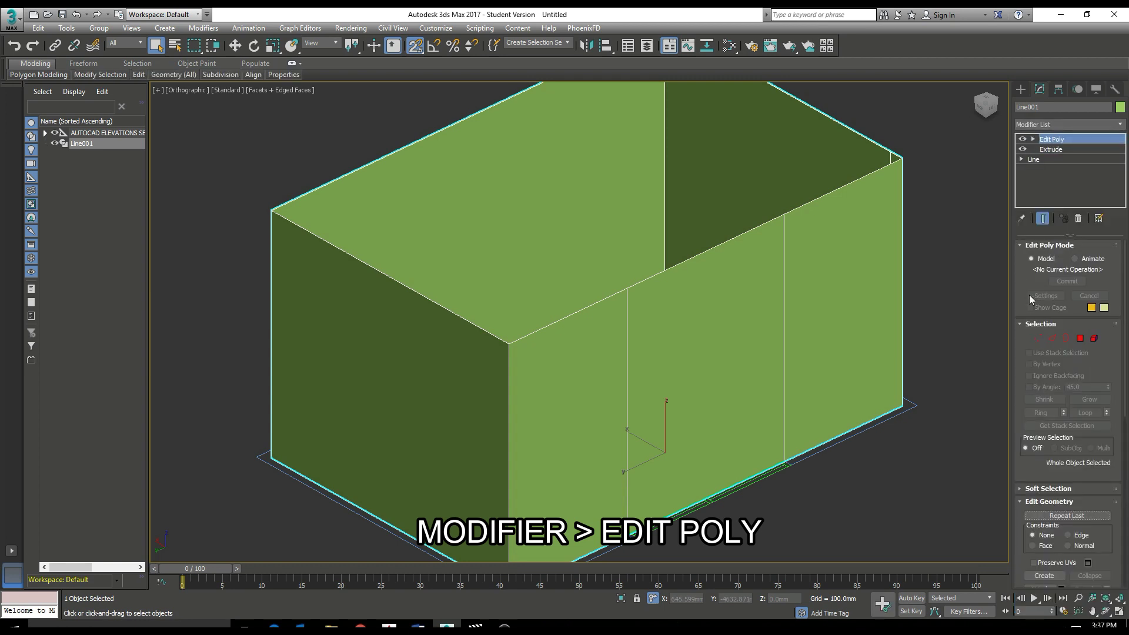
click(973, 336)
click(817, 276)
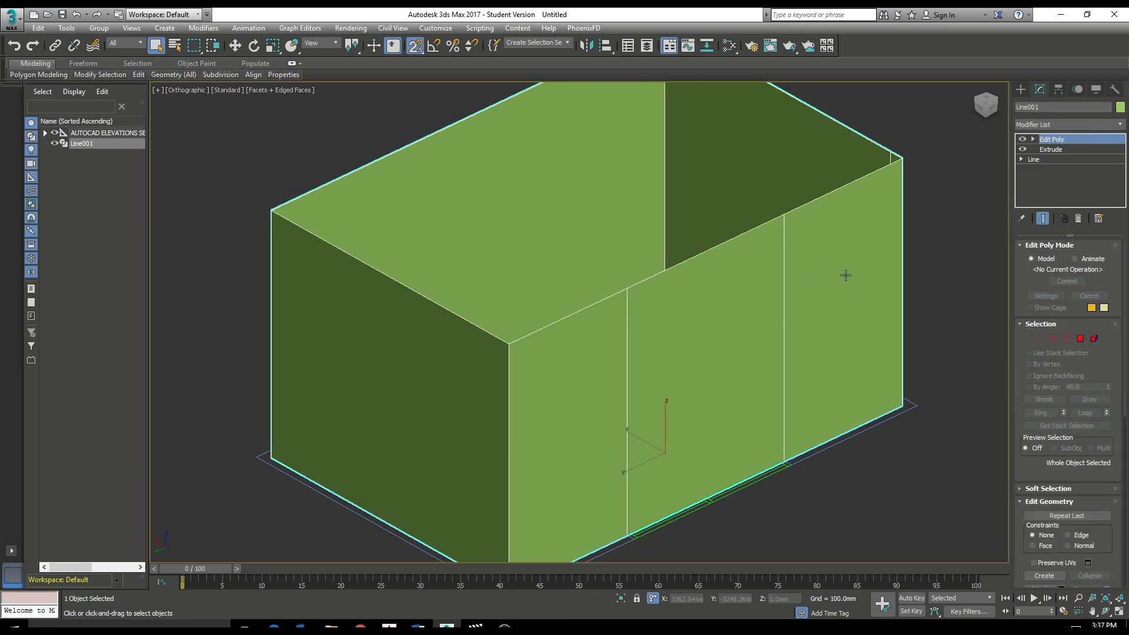
Try Vertex, Edge and Border modes, selecting the right wall's vertical edges and the open borders.
click(1038, 339)
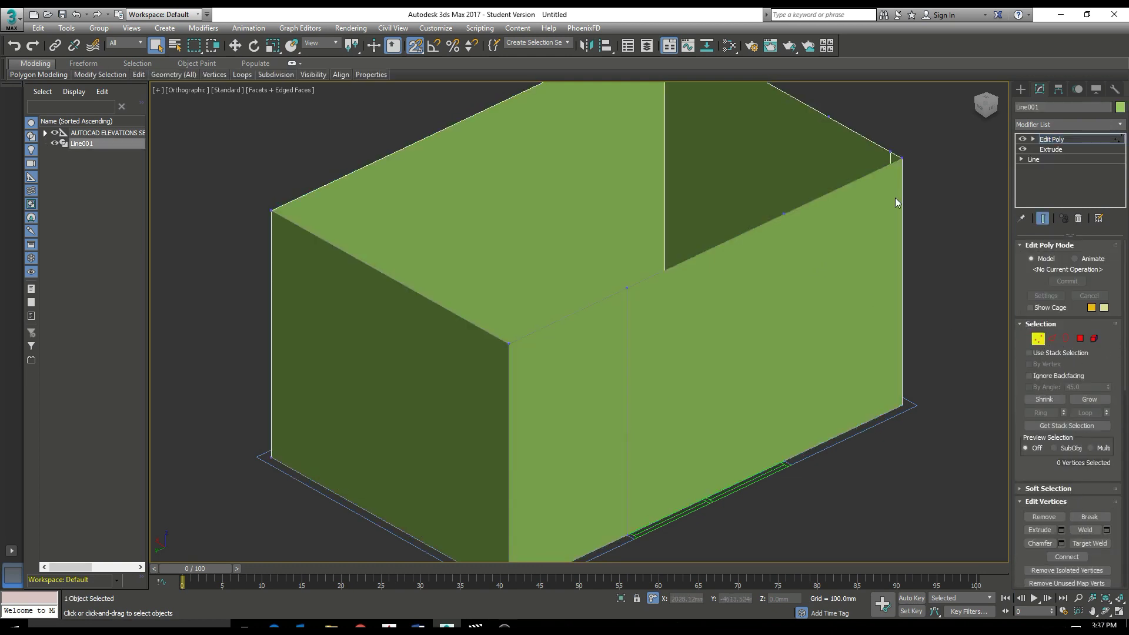
drag(658, 284, 658, 284)
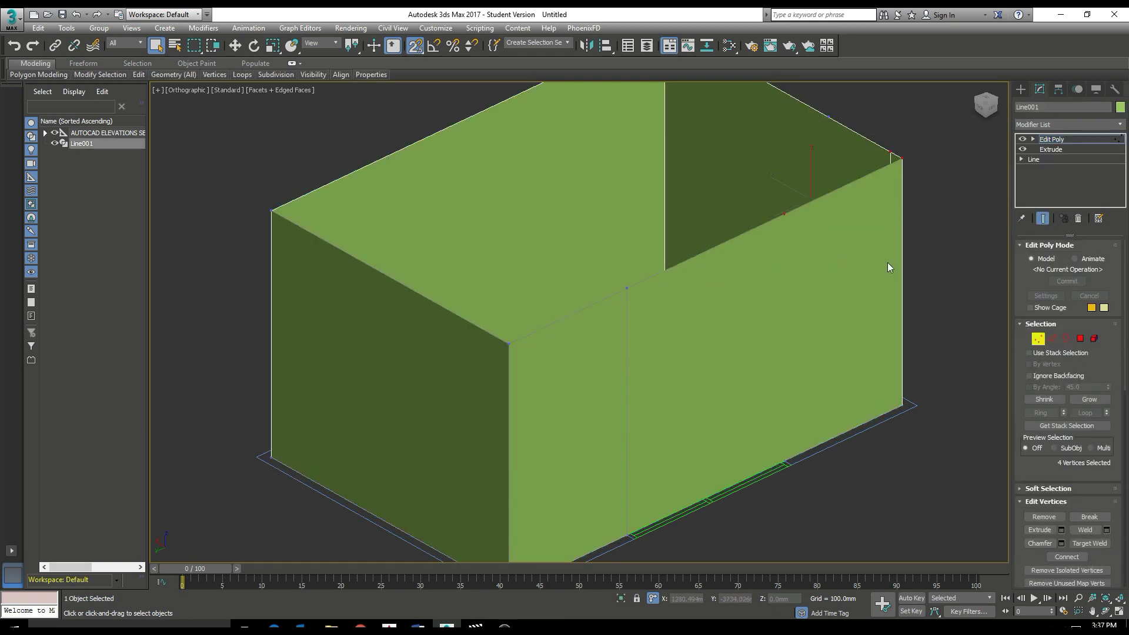
click(1052, 338)
drag(941, 241, 807, 323)
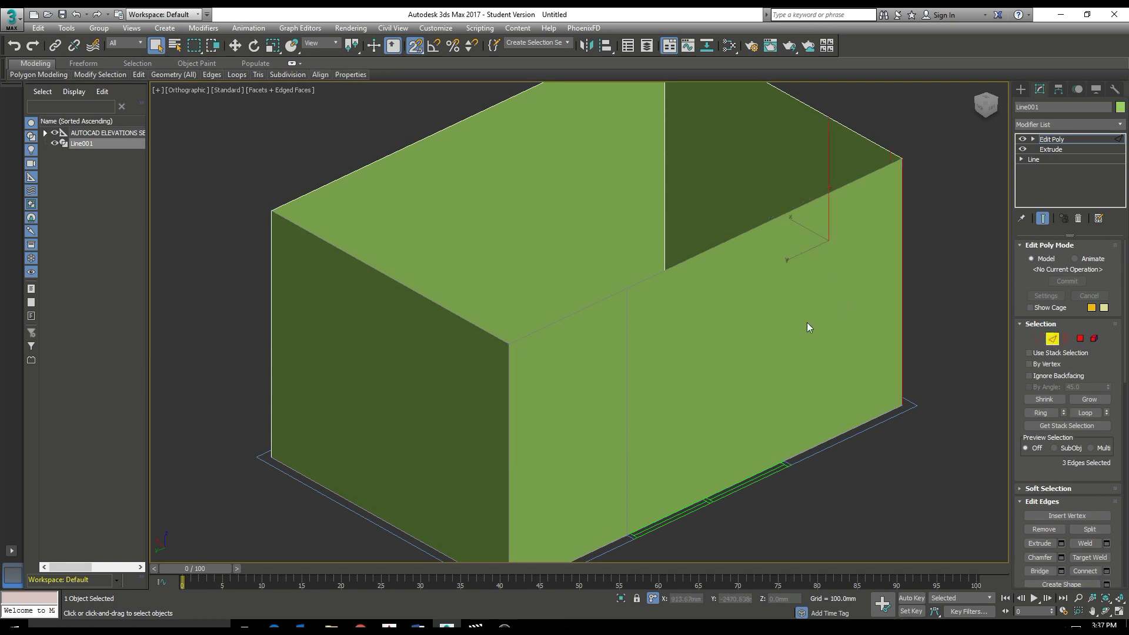
alt+middle_drag(737, 311, 702, 300)
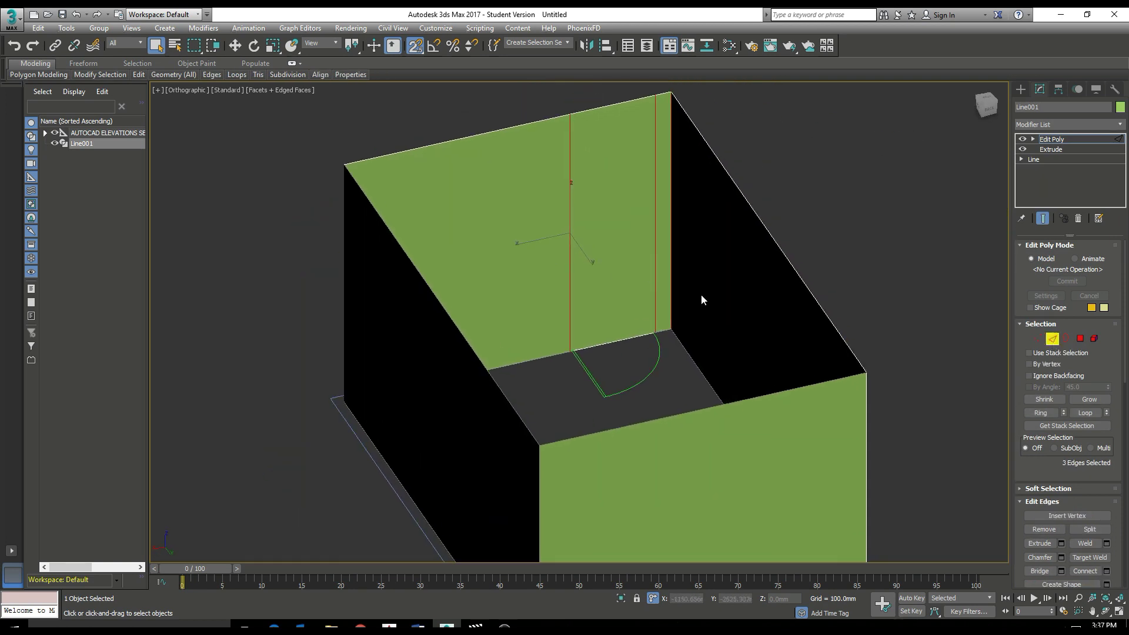
click(1063, 339)
drag(809, 222, 776, 268)
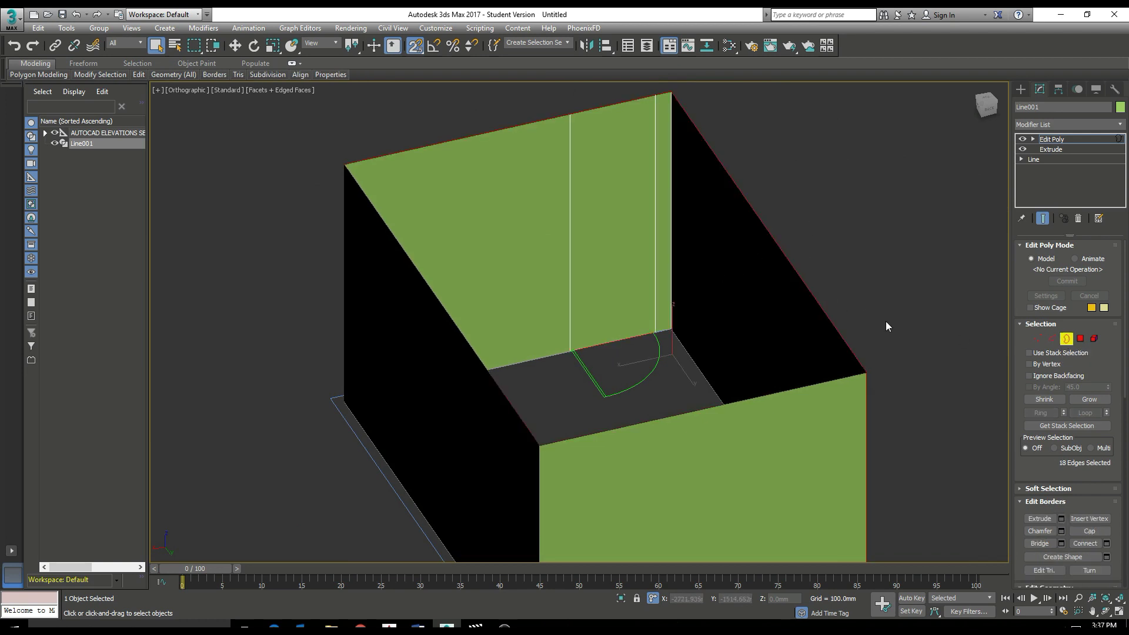
Try Polygon and Element modes on wall faces, then clear the selection.
click(1080, 339)
click(627, 221)
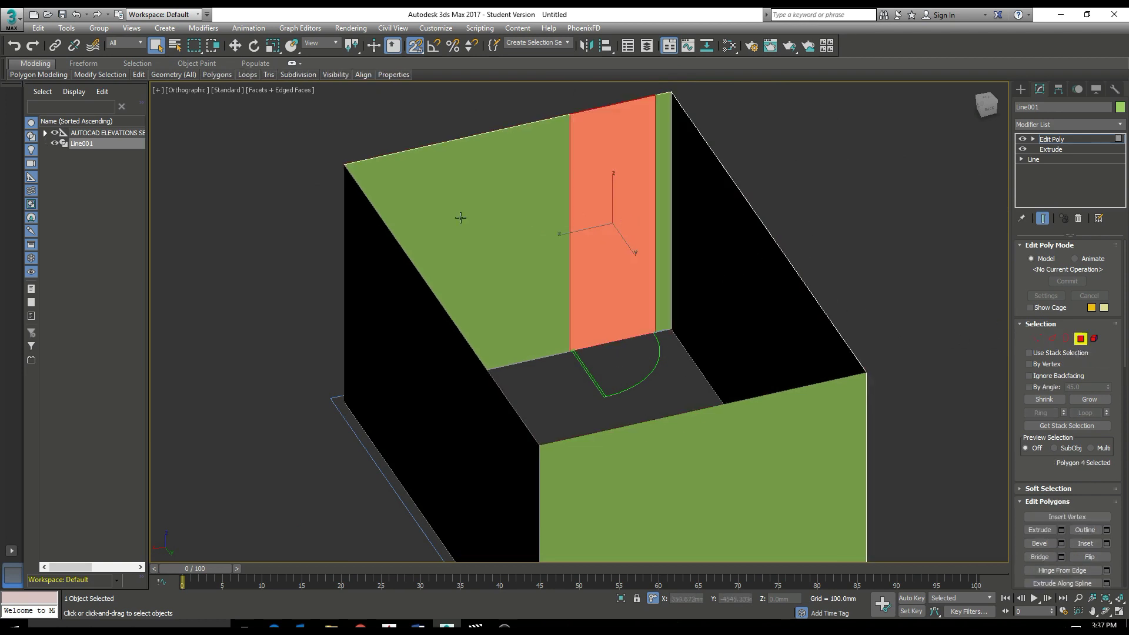
click(461, 219)
click(734, 256)
click(901, 239)
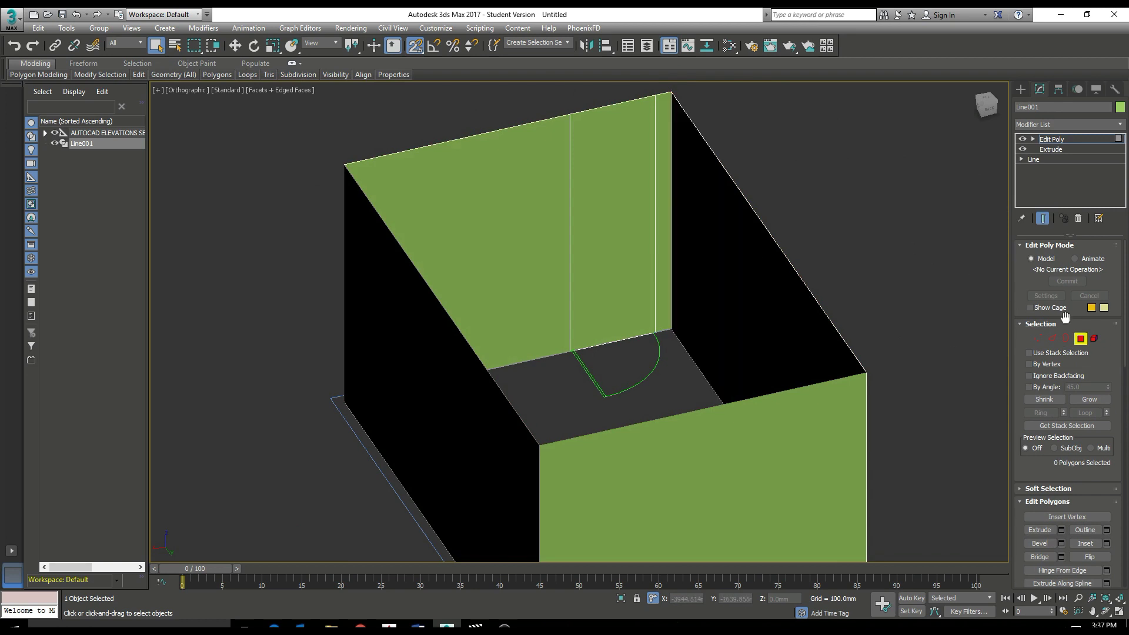
click(1094, 339)
click(716, 275)
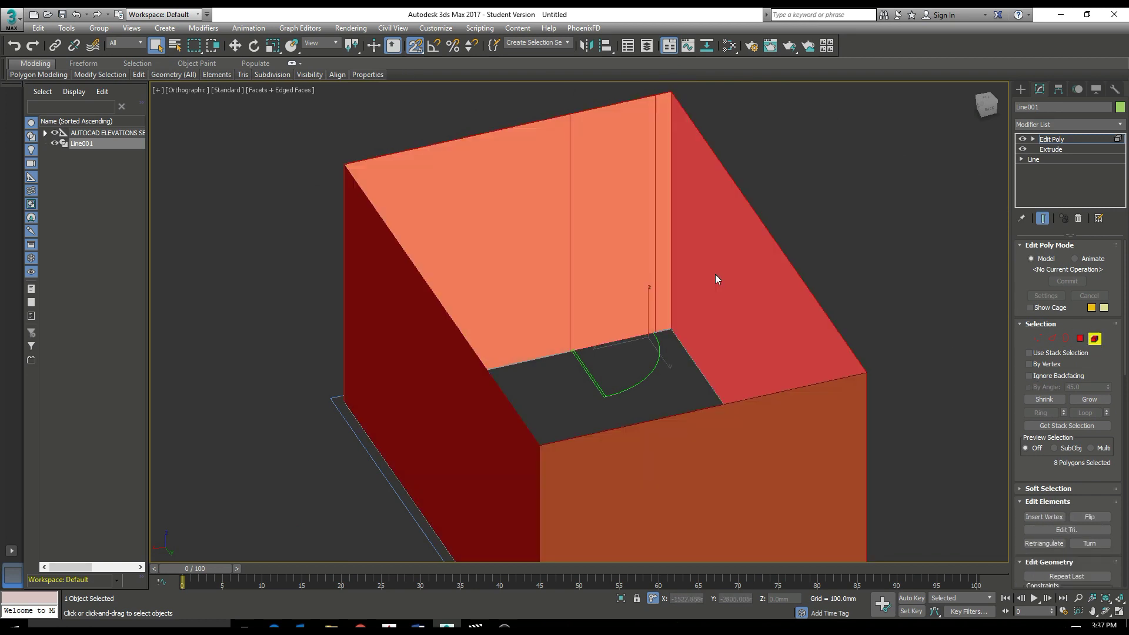
click(856, 238)
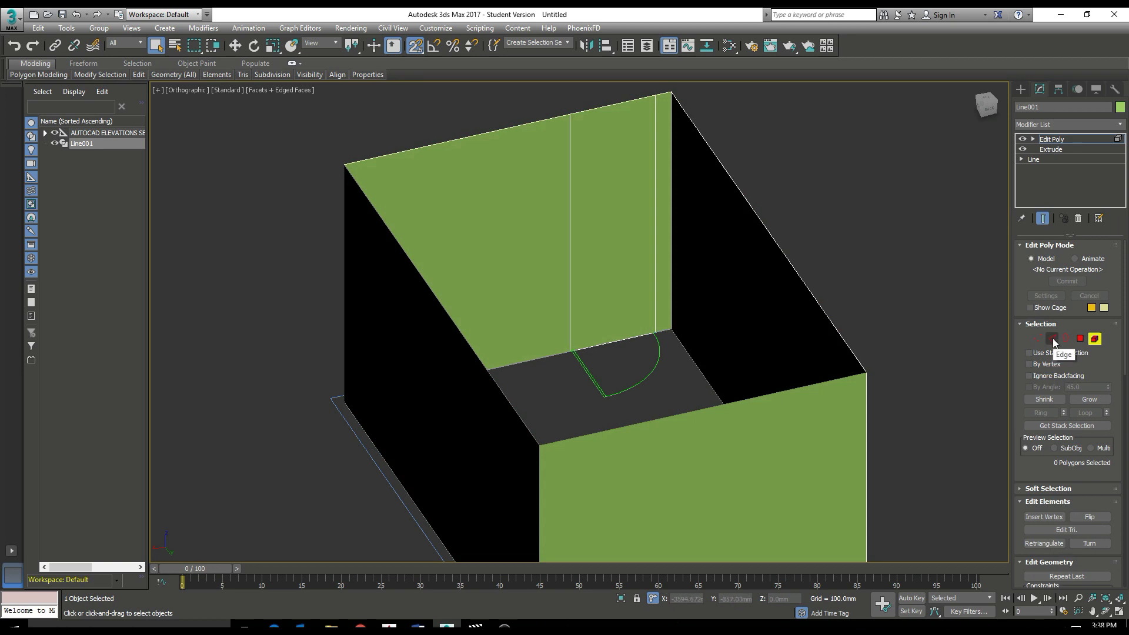
Add a Shell modifier giving the walls a 100mm inner thickness.
click(1113, 124)
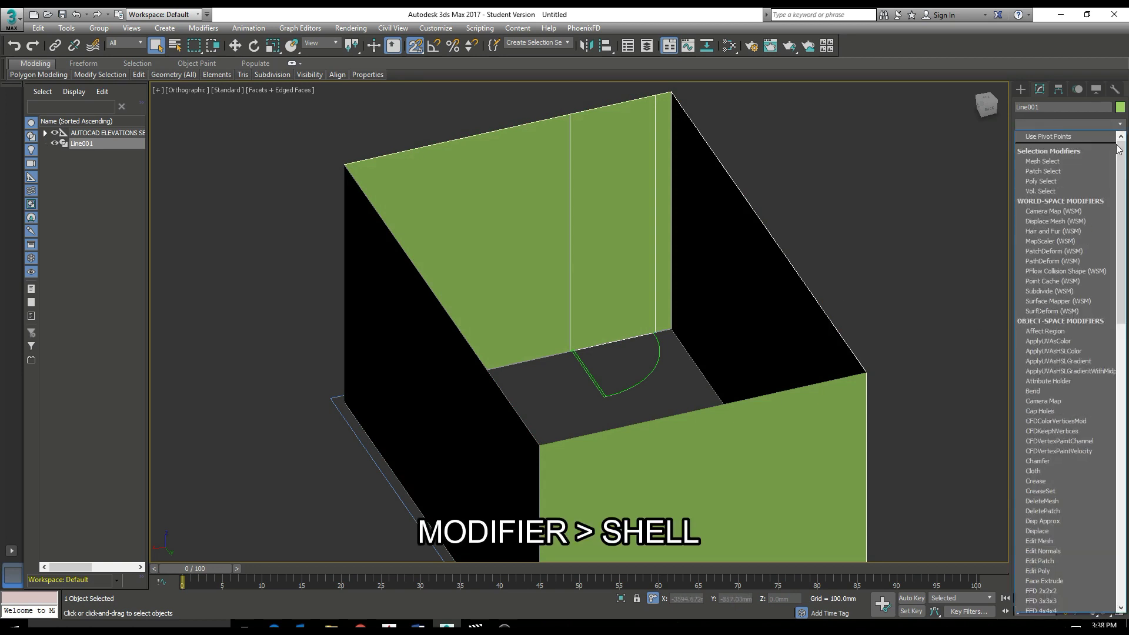
drag(1118, 149, 1120, 422)
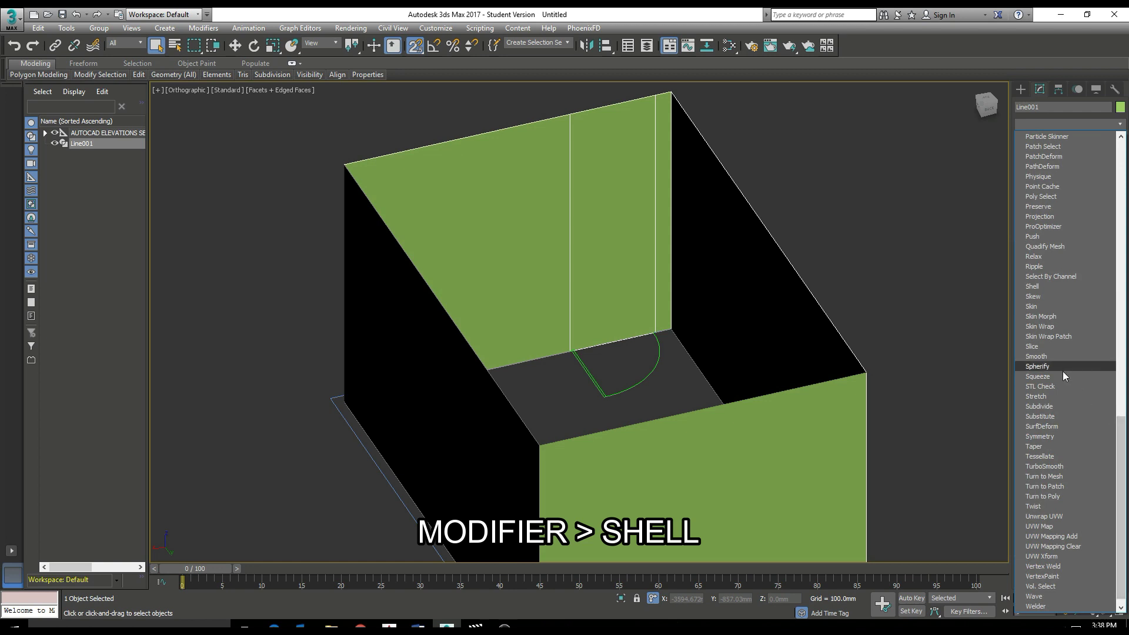
click(1057, 285)
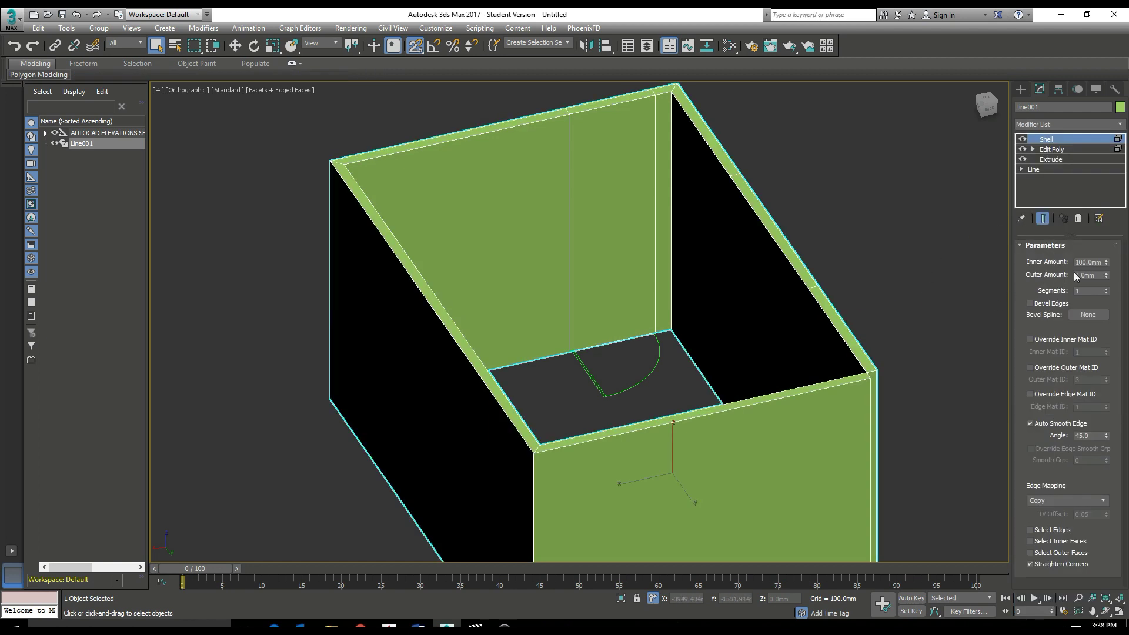
Switch the Shell off, frame the whole room, and return to the Edit Poly level.
click(1023, 140)
click(1023, 140)
click(1023, 139)
scroll(762, 172, up, 5)
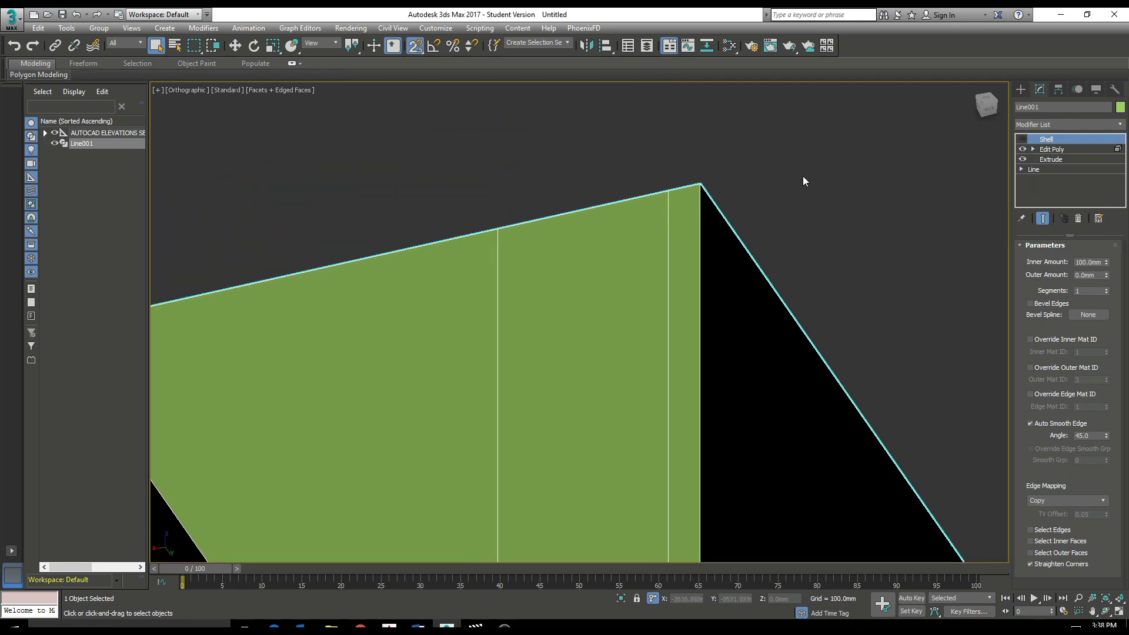
click(1022, 139)
click(1023, 139)
key(z)
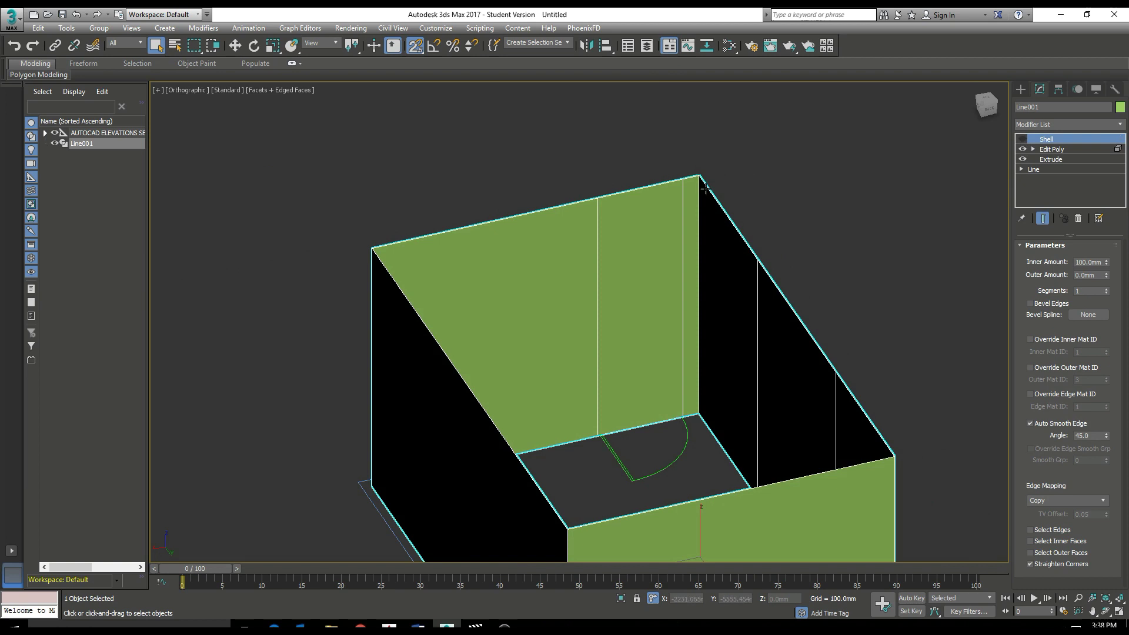
click(1044, 152)
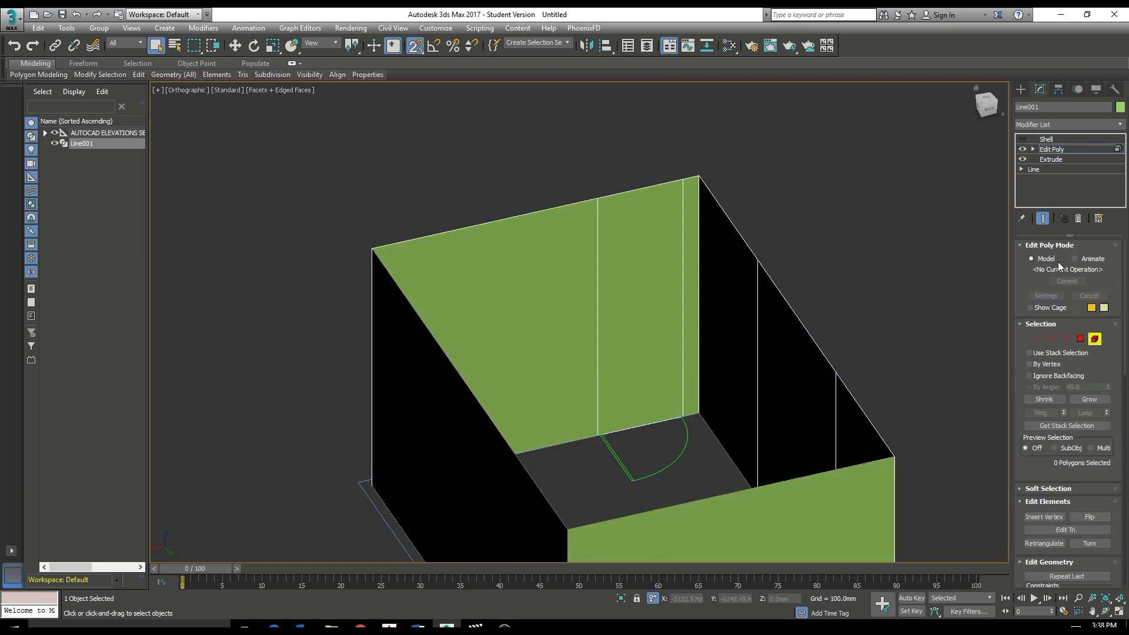
Select the two vertical door-side edges and connect them with a new horizontal edge.
click(1056, 342)
scroll(586, 248, up, 4)
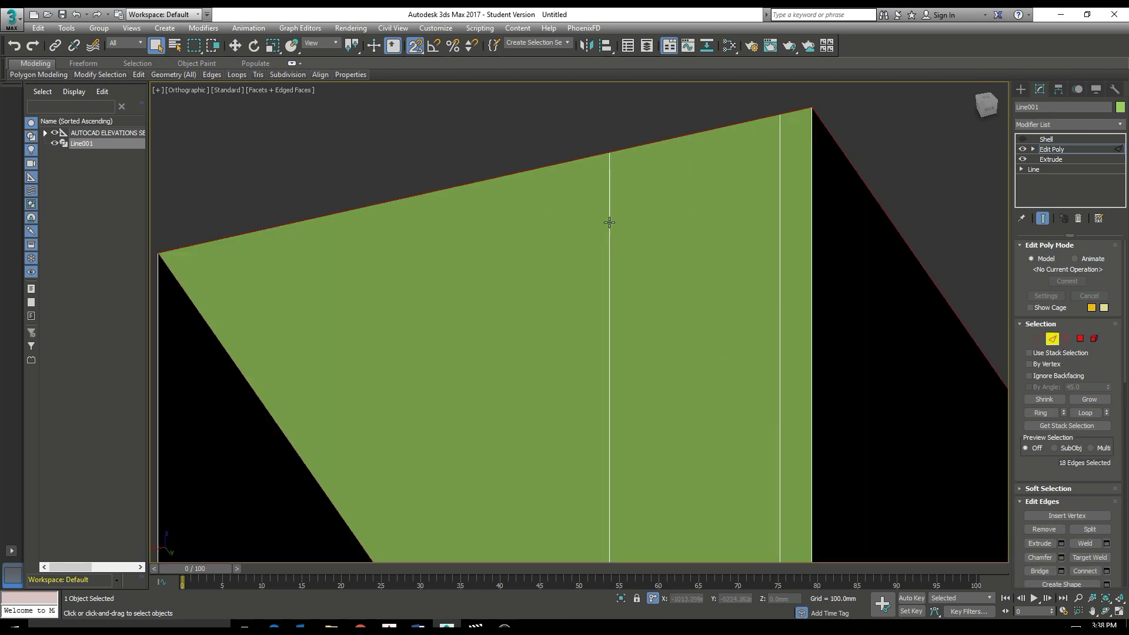
click(608, 223)
scroll(756, 157, down, 2)
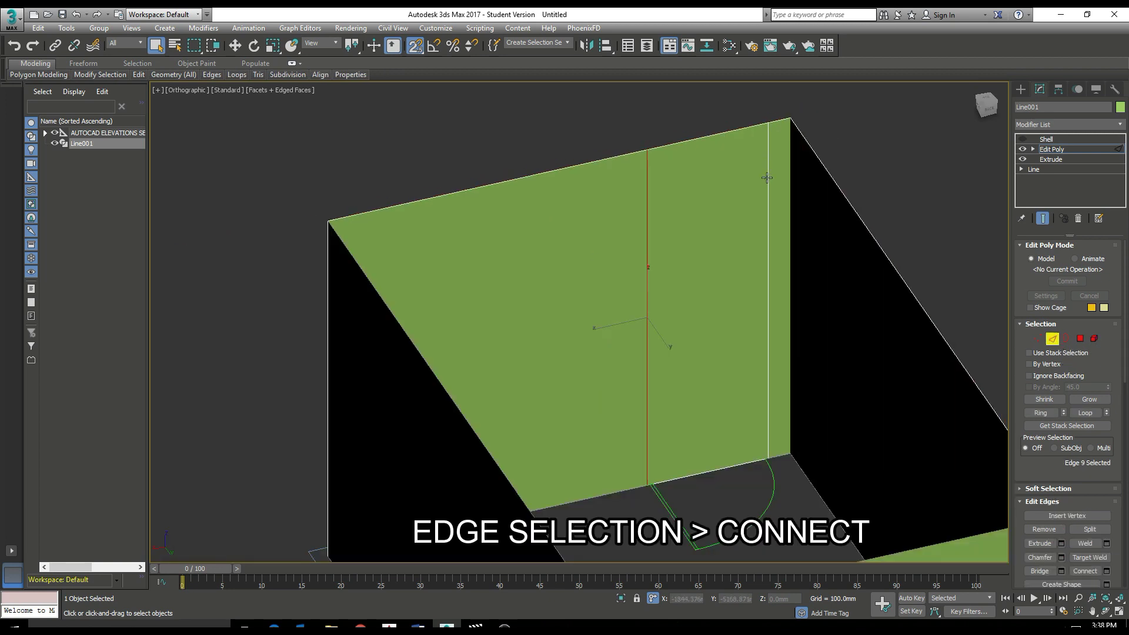
ctrl+click(768, 172)
scroll(1064, 465, down, 2)
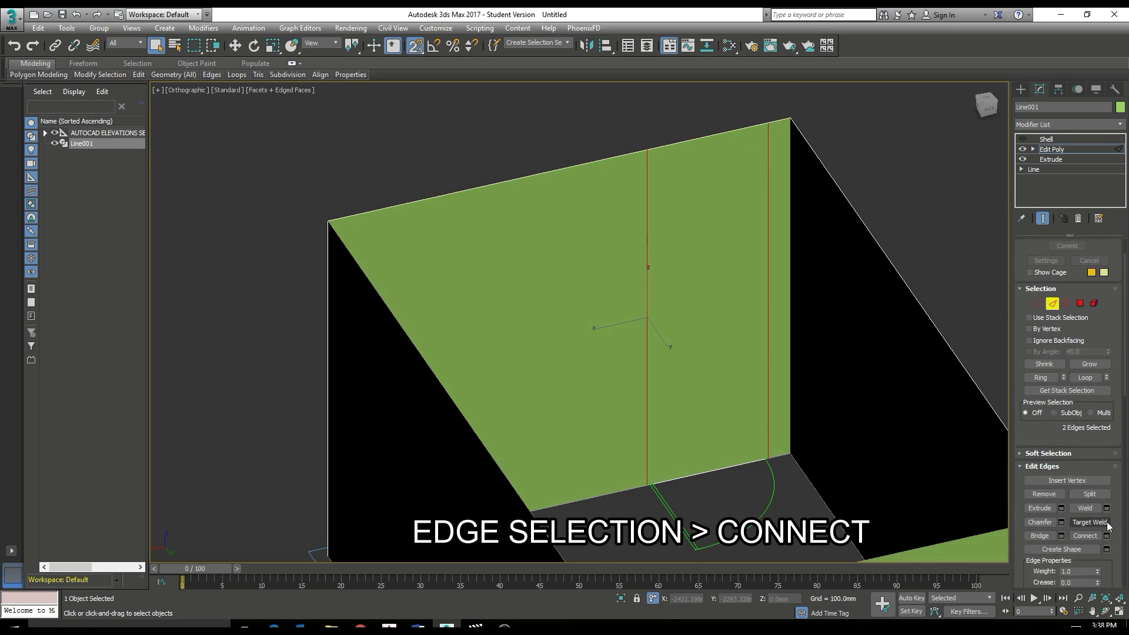
click(1091, 536)
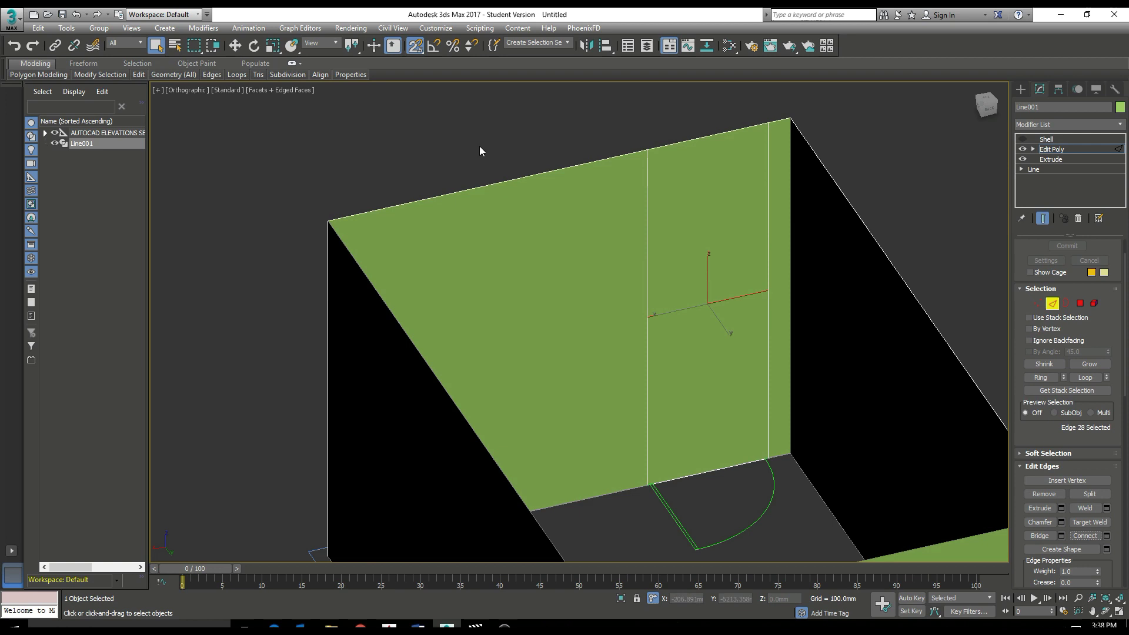
Move the new door head edge to Z 2100mm.
key(w)
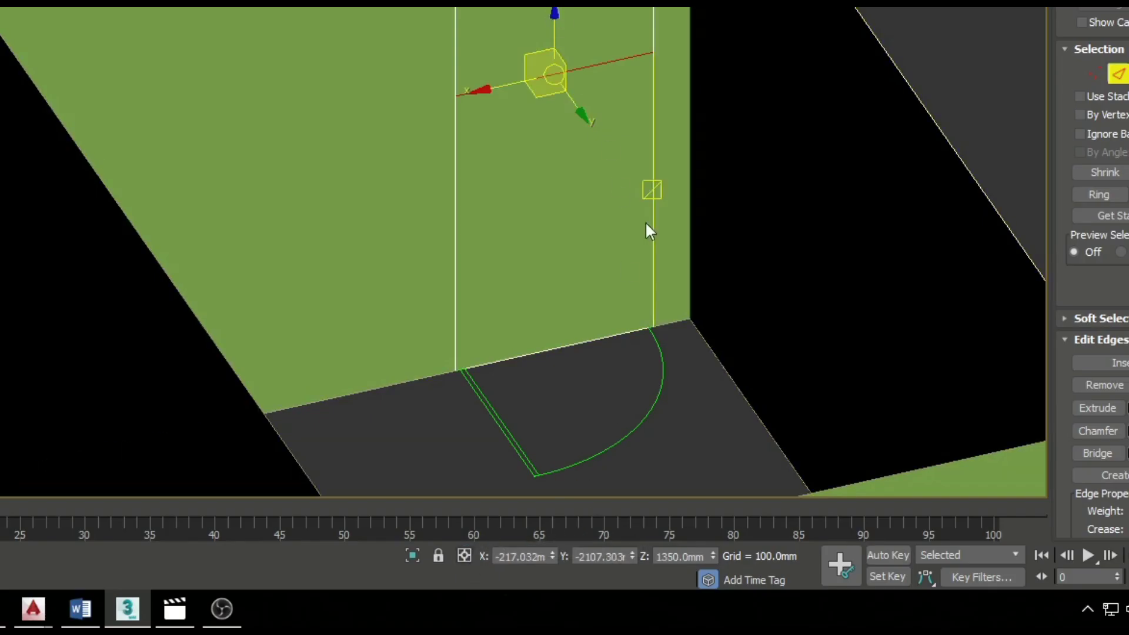
drag(705, 557, 642, 549)
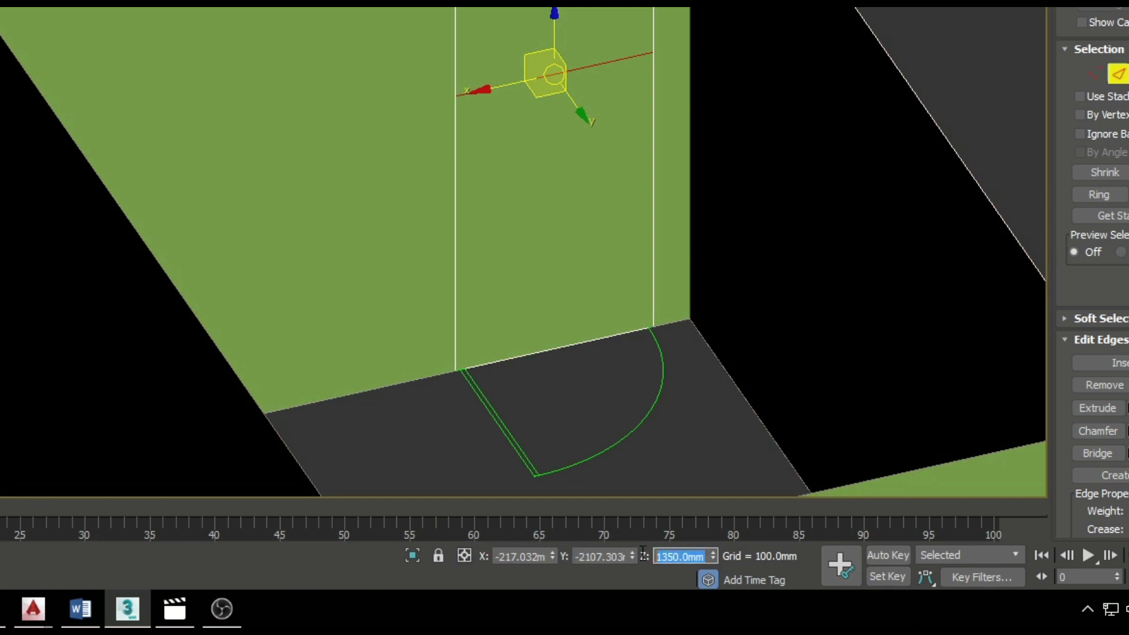
text(2100)
key(Return)
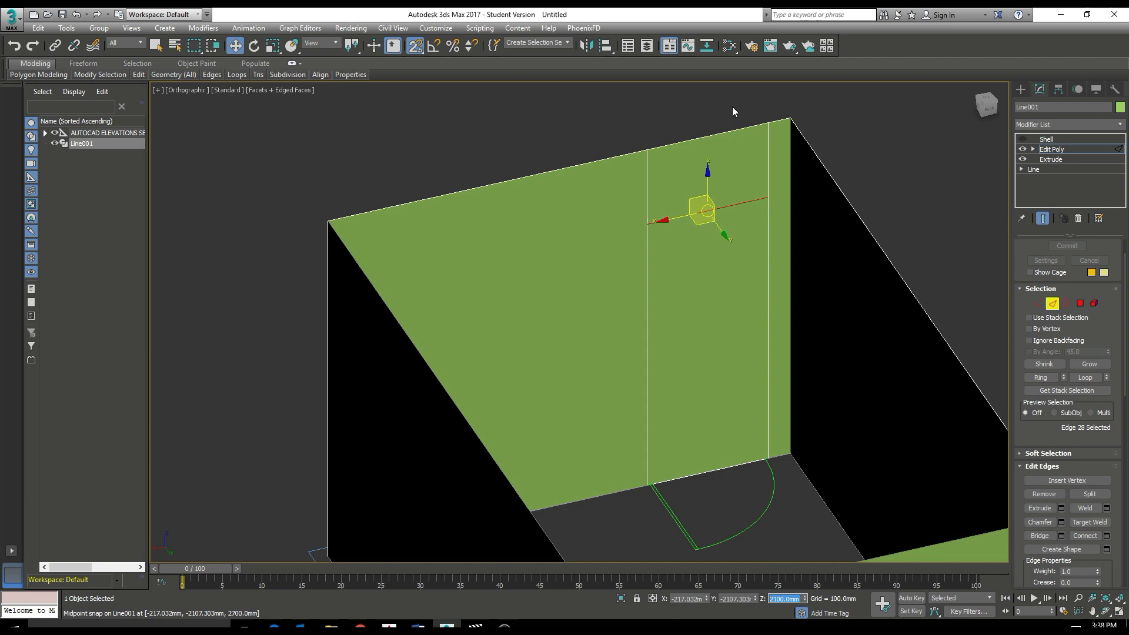
Delete the wall polygon below the head edge to open the doorway.
click(732, 107)
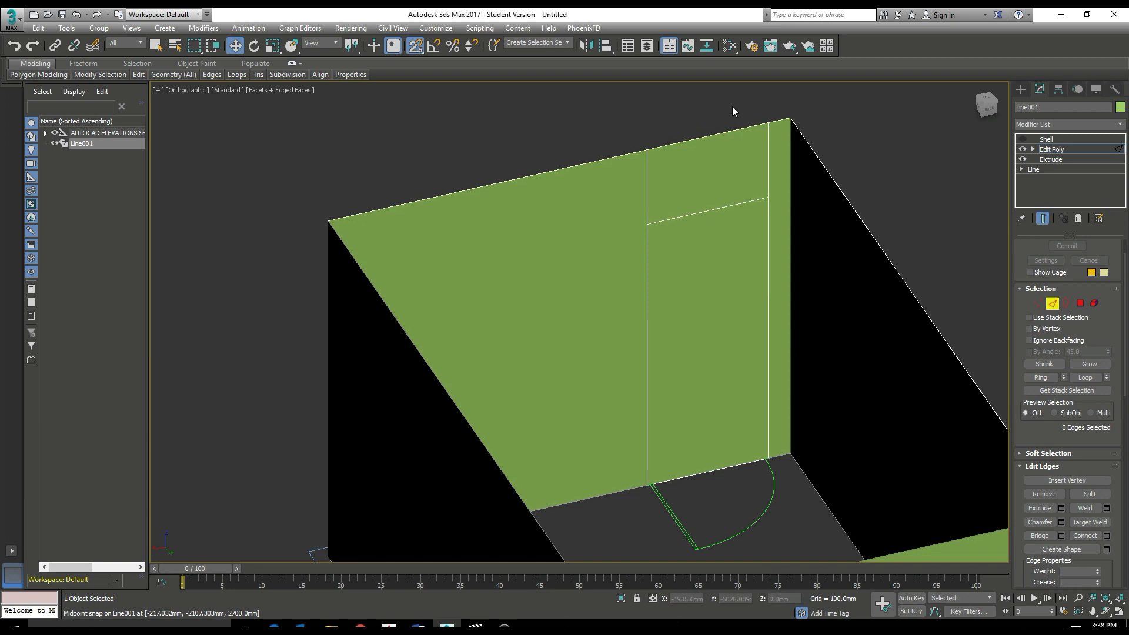
click(1081, 304)
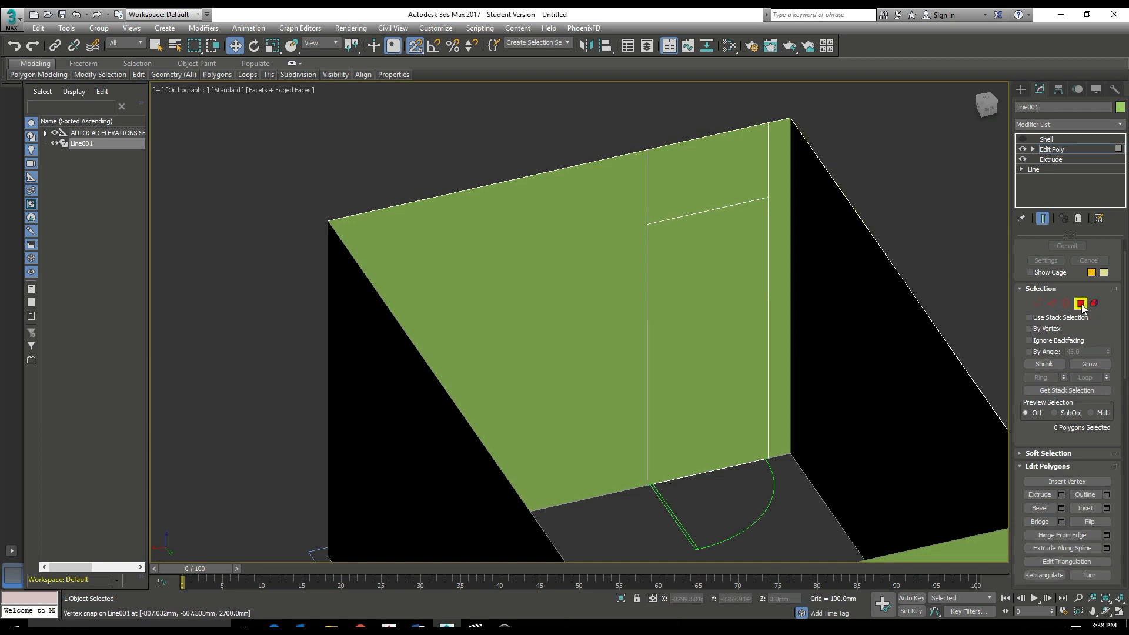
click(732, 292)
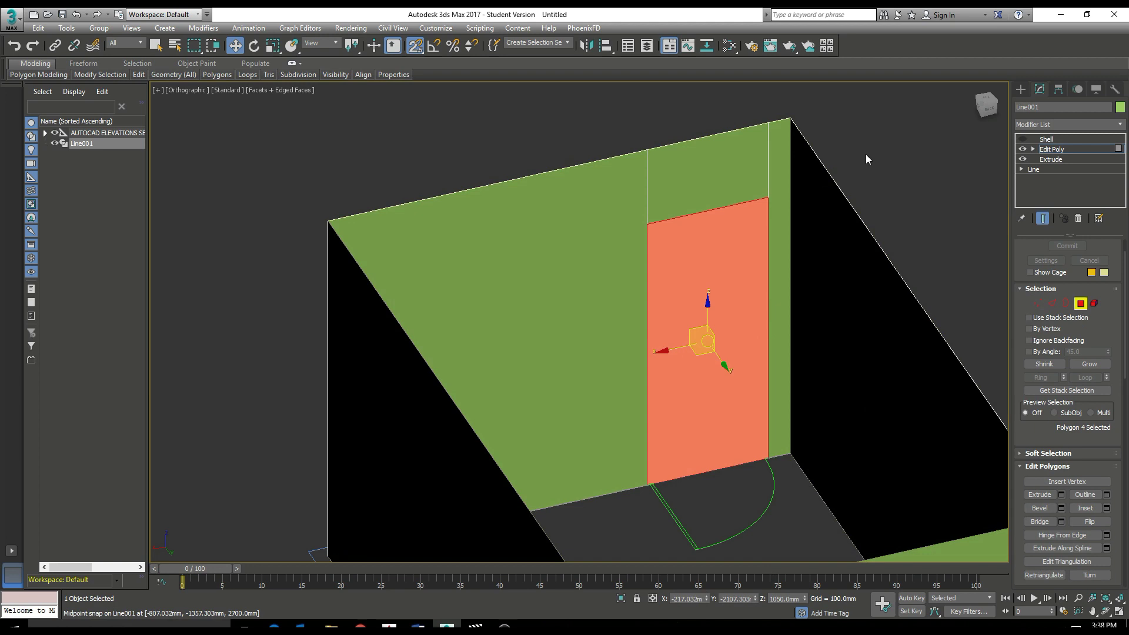
key(Delete)
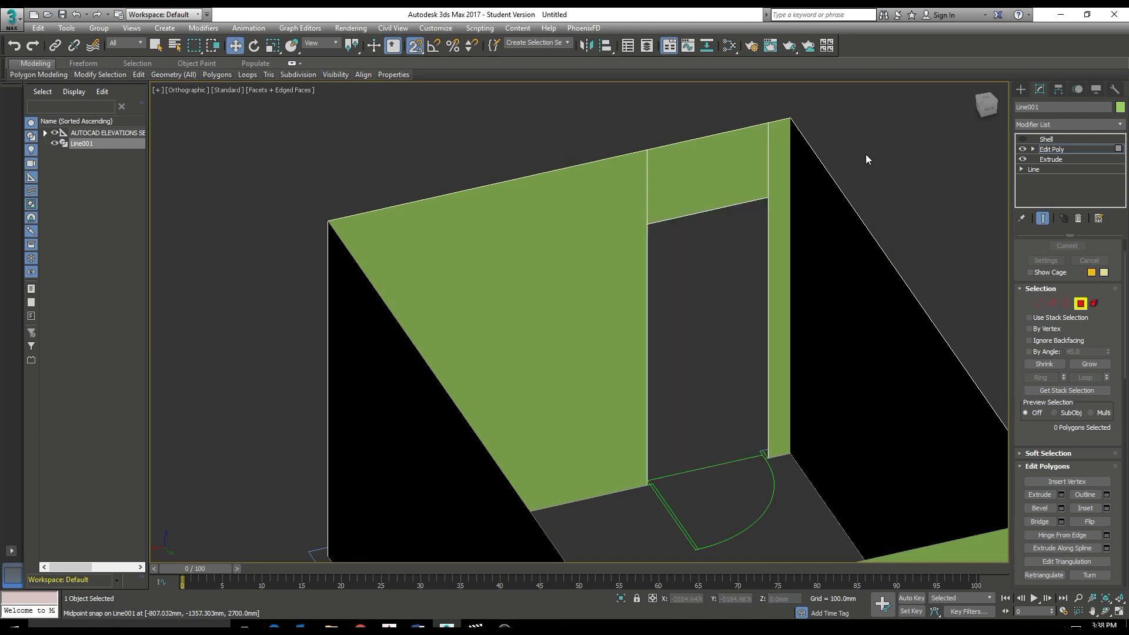
Turn the Shell modifier back on and orbit around the 100mm-thick walls and doorway.
click(1054, 140)
click(1026, 140)
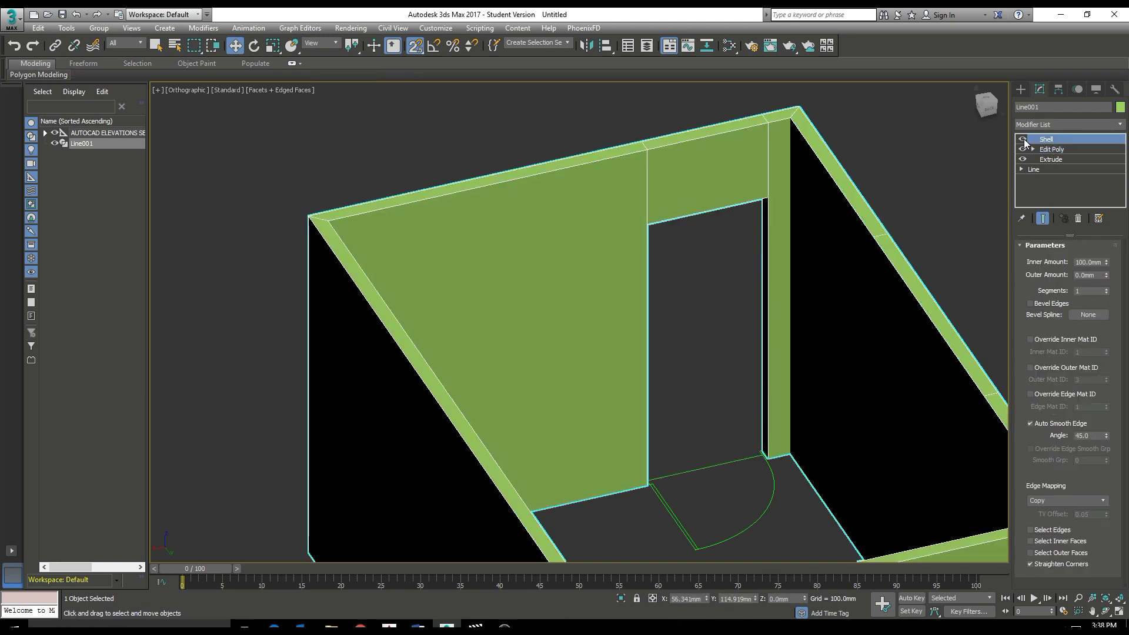
mouse_move(665, 287)
alt+middle_down()
mouse_move(691, 301)
mouse_move(645, 298)
mouse_move(656, 296)
alt+middle_up()
scroll(768, 208, down, 2)
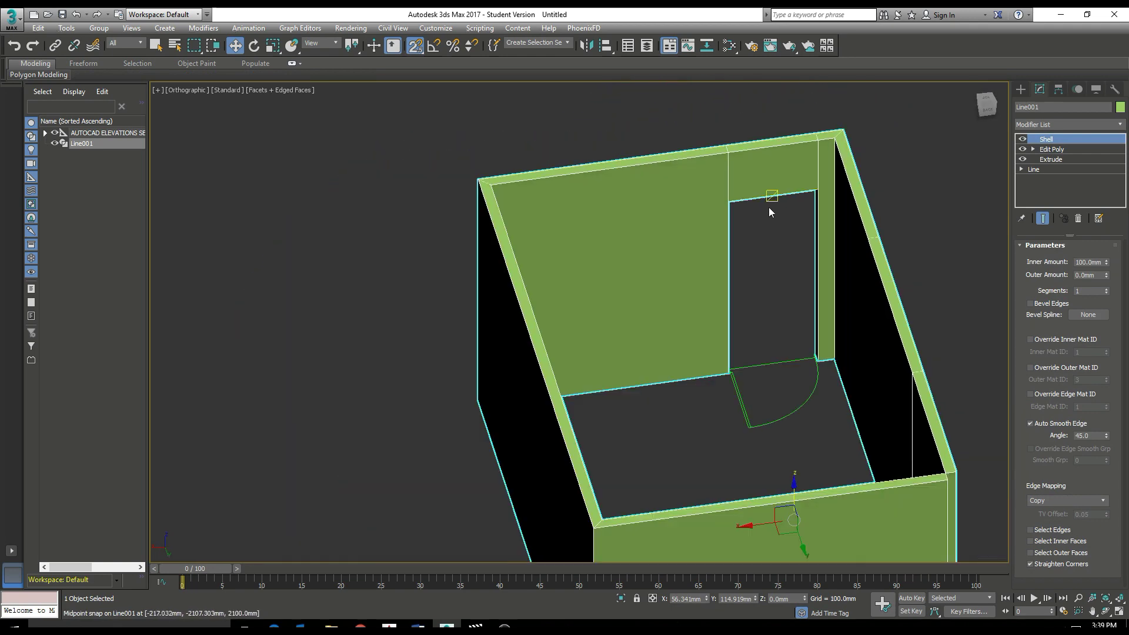
alt+middle_drag(790, 305, 667, 196)
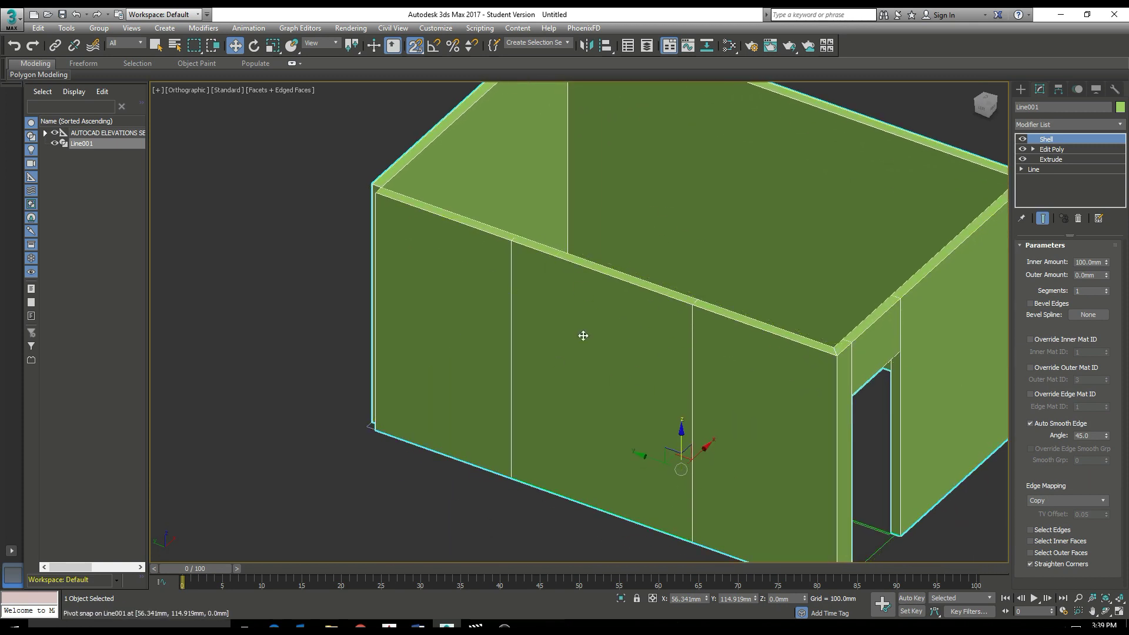
Hide the Shell and select two vertical edges on the wall opposite the doorway.
click(1022, 140)
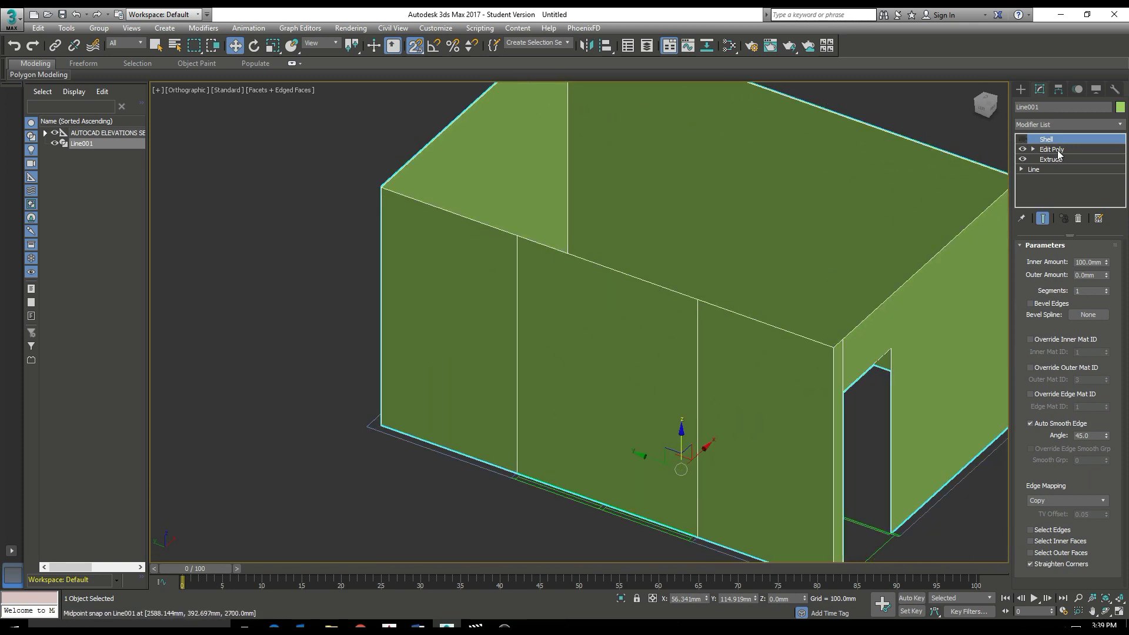
click(1057, 150)
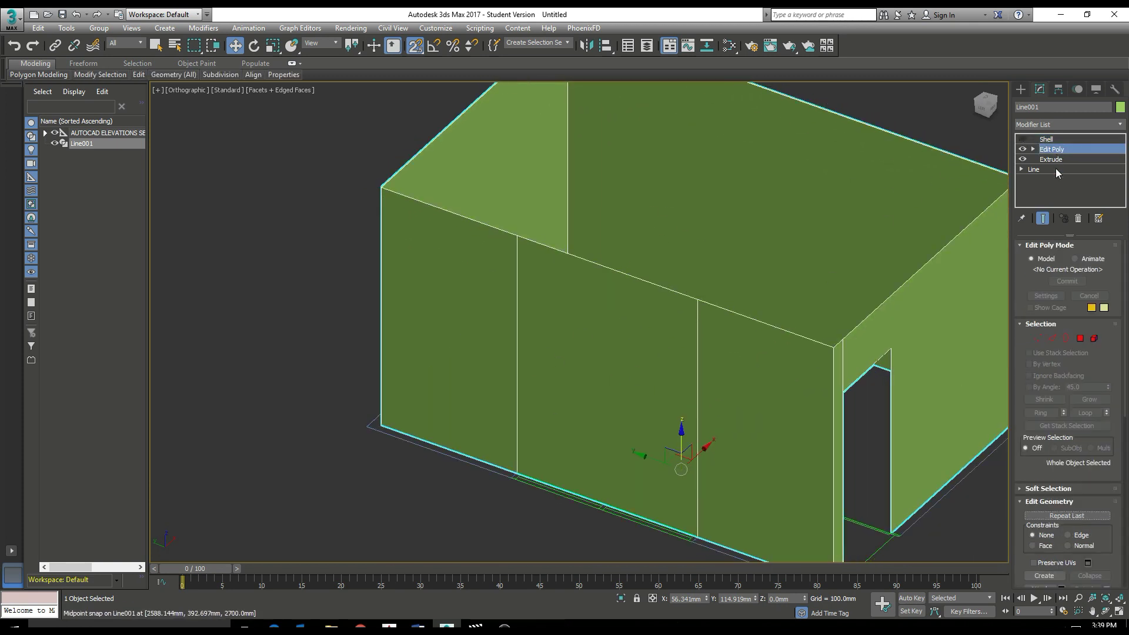
click(1055, 338)
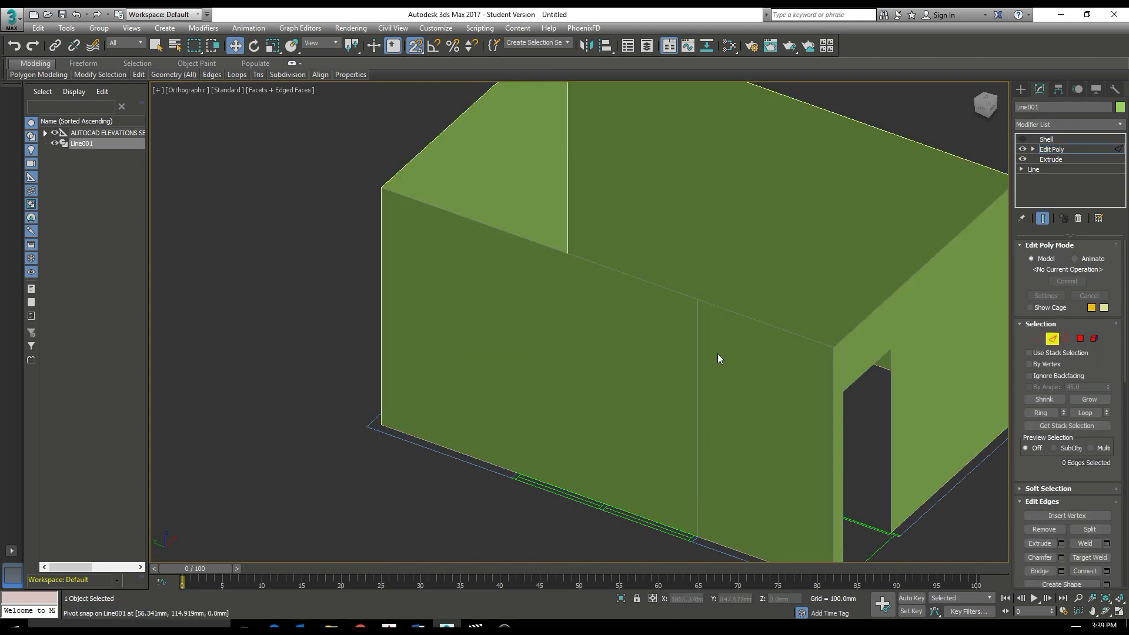
click(698, 352)
alt+middle_drag(658, 360, 536, 381)
middle_drag(867, 359, 739, 403)
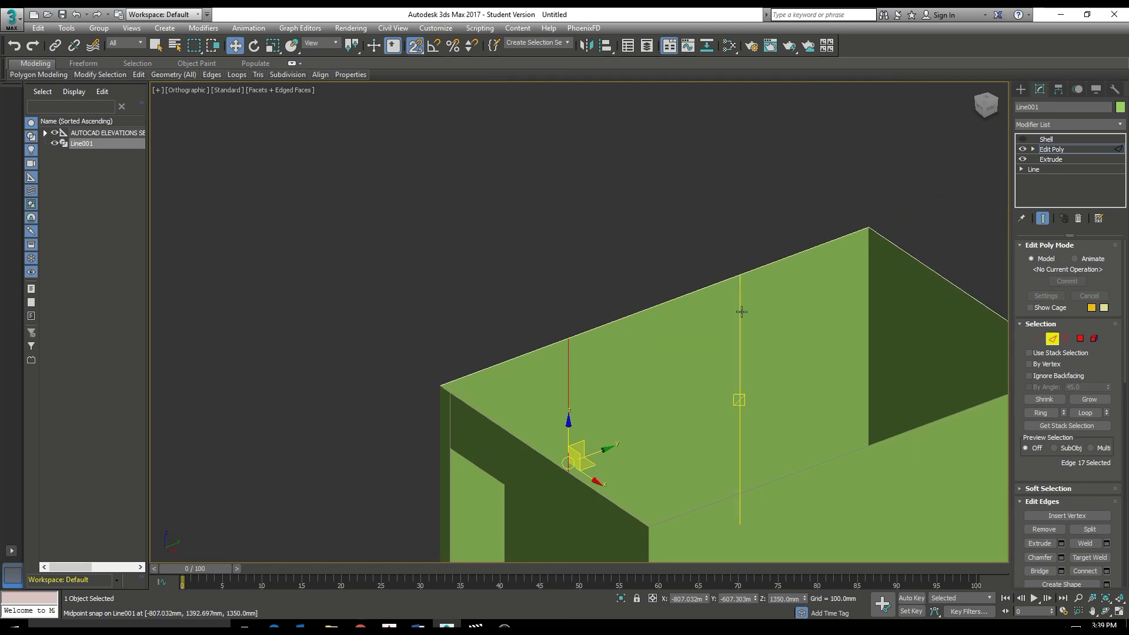
ctrl+click(740, 311)
alt+middle_drag(773, 304, 919, 312)
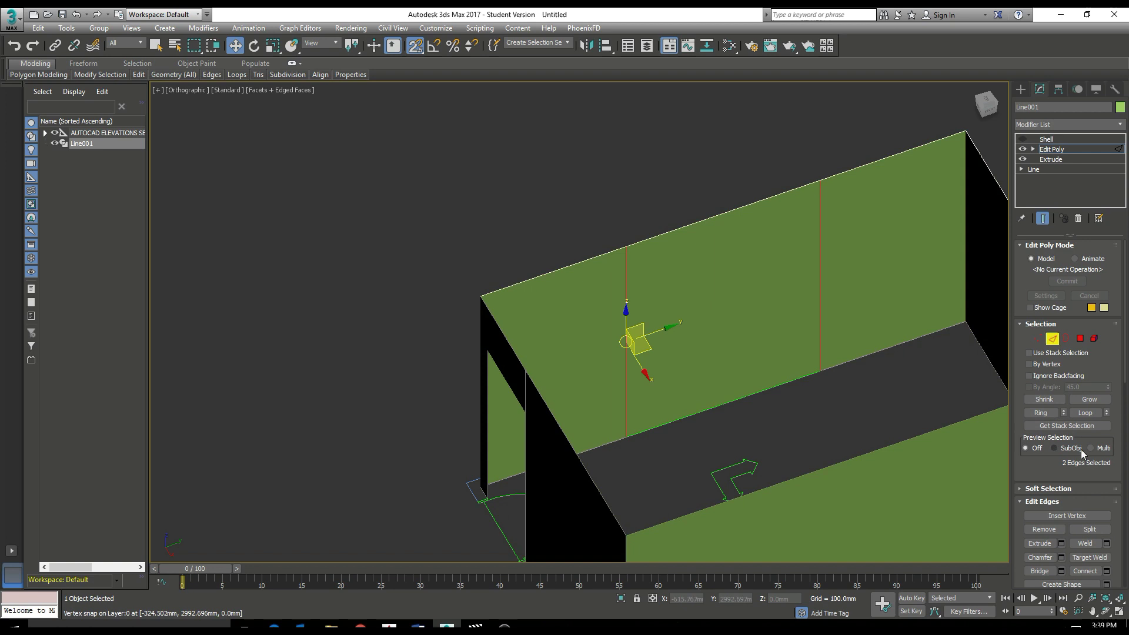
Connect the two edges with 2 new horizontal edges.
click(1106, 570)
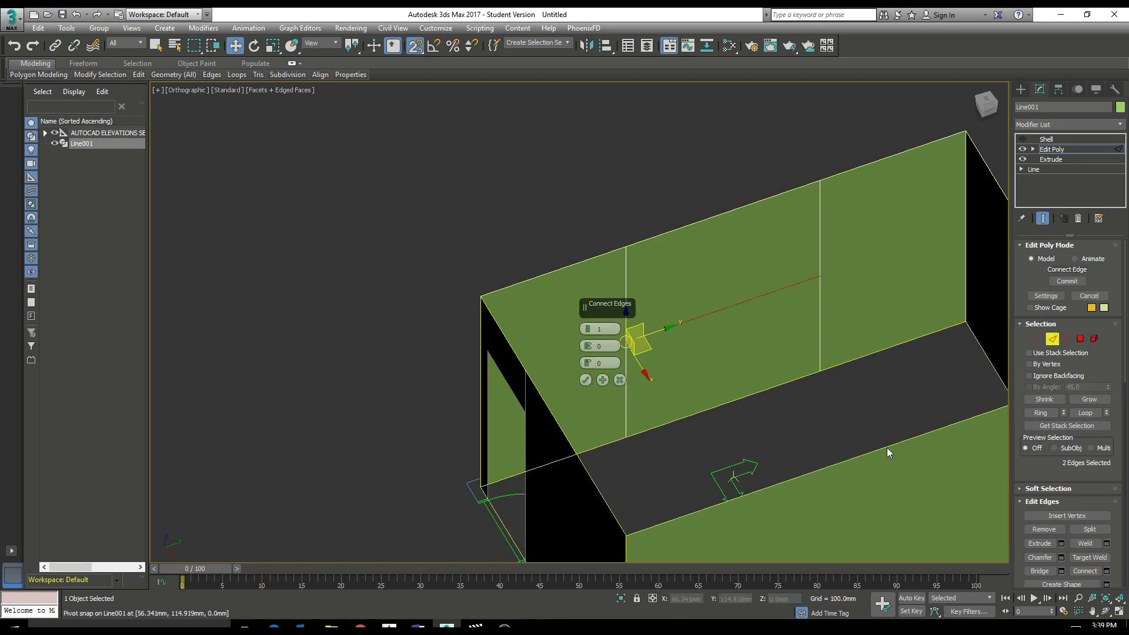
click(587, 327)
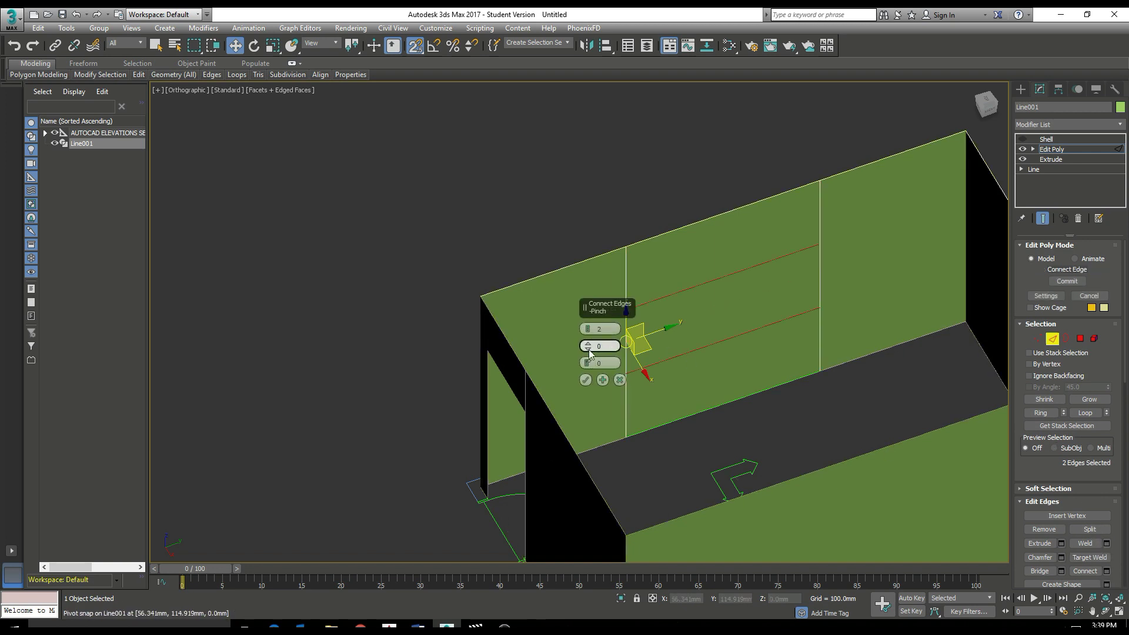
click(586, 380)
click(665, 245)
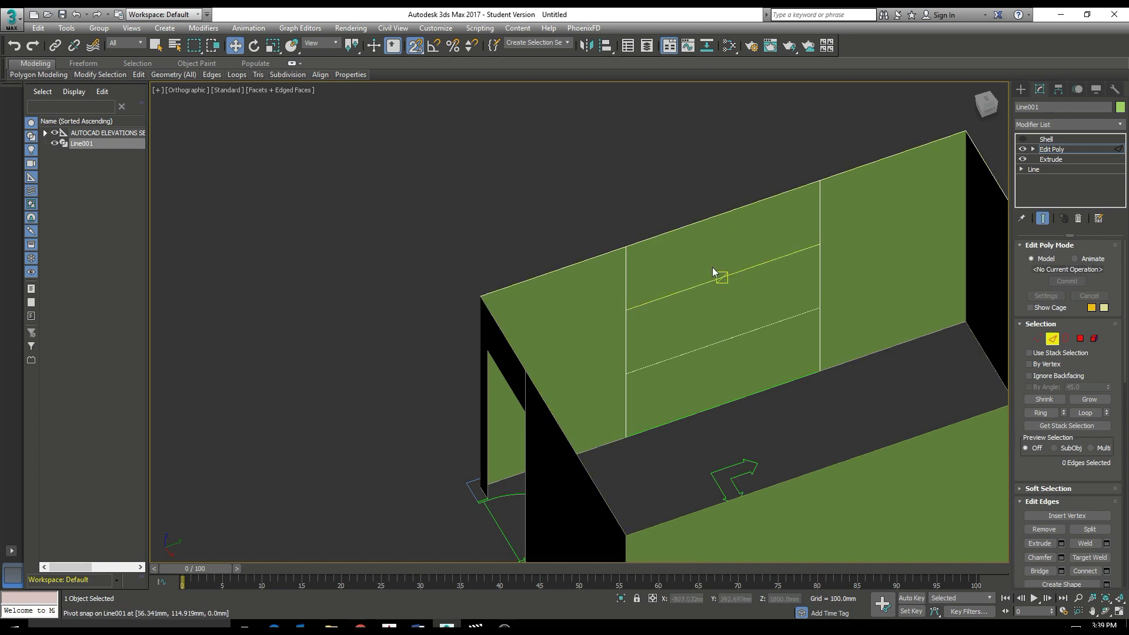
Set the upper window edge to Z 2100mm and the lower edge to 600mm.
scroll(716, 280, up, 3)
click(731, 281)
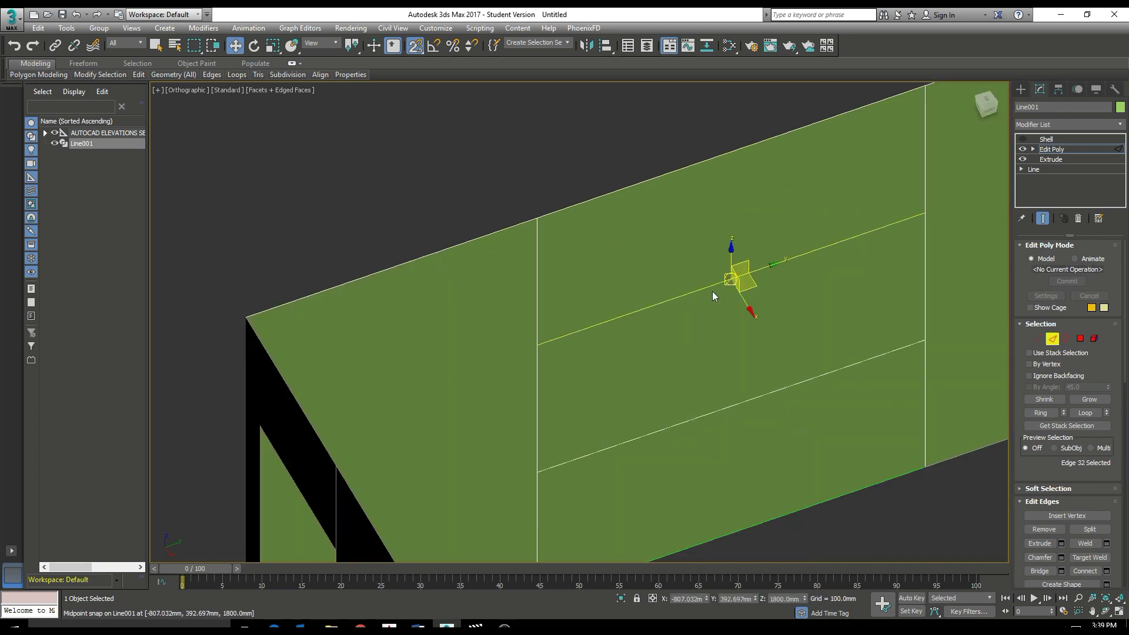
middle_drag(716, 294, 616, 209)
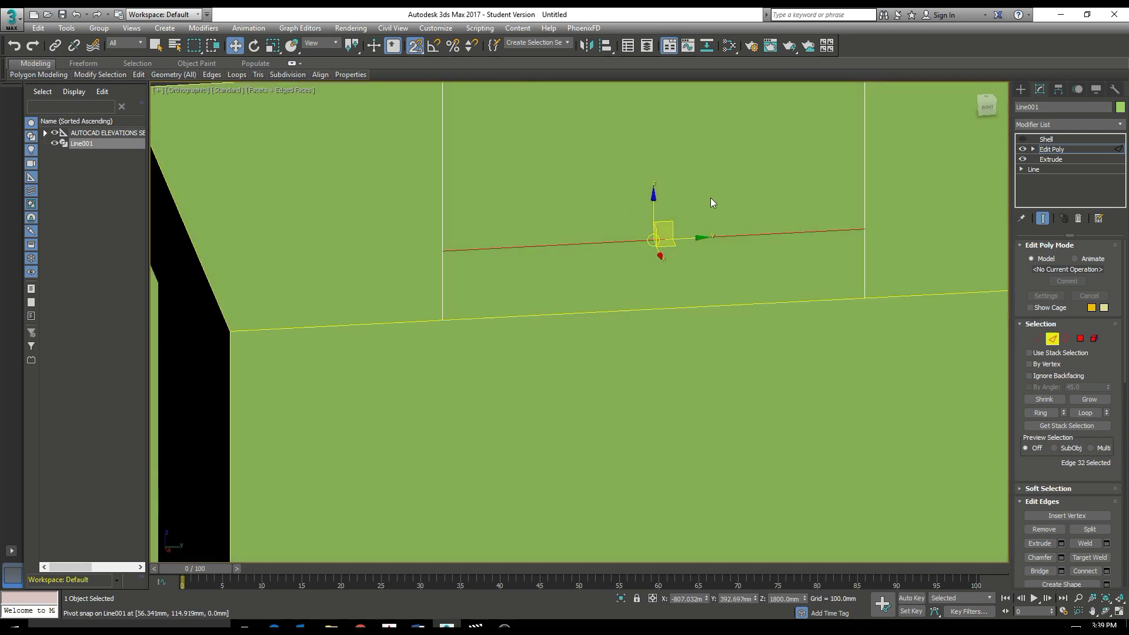
alt+middle_drag(711, 197, 732, 266)
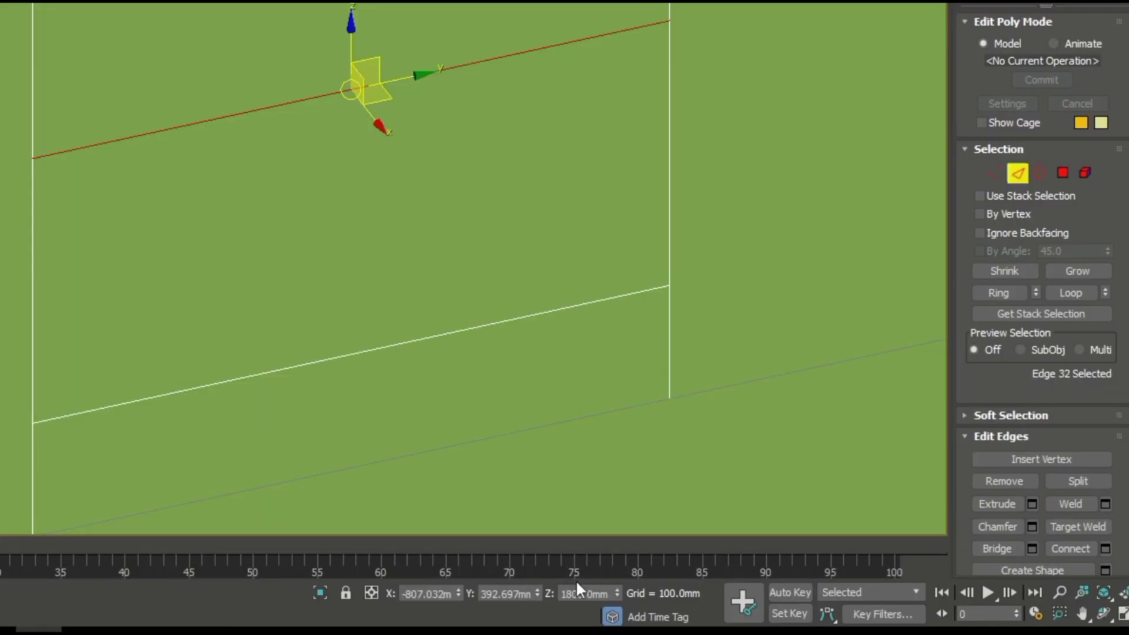
click(609, 595)
text(2100)
key(Return)
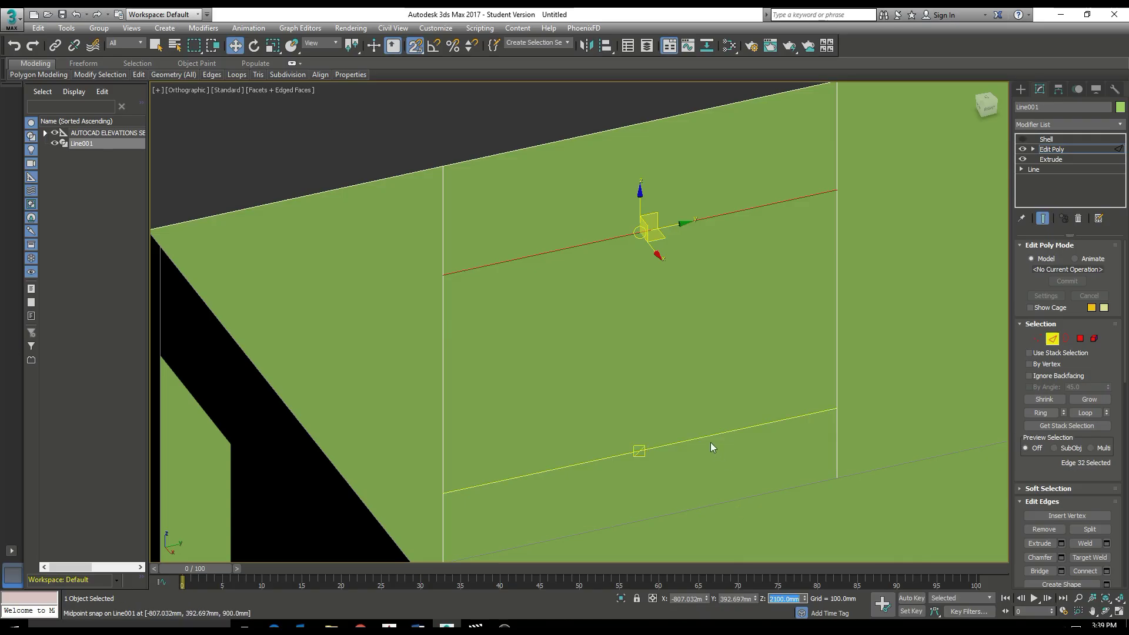
click(707, 435)
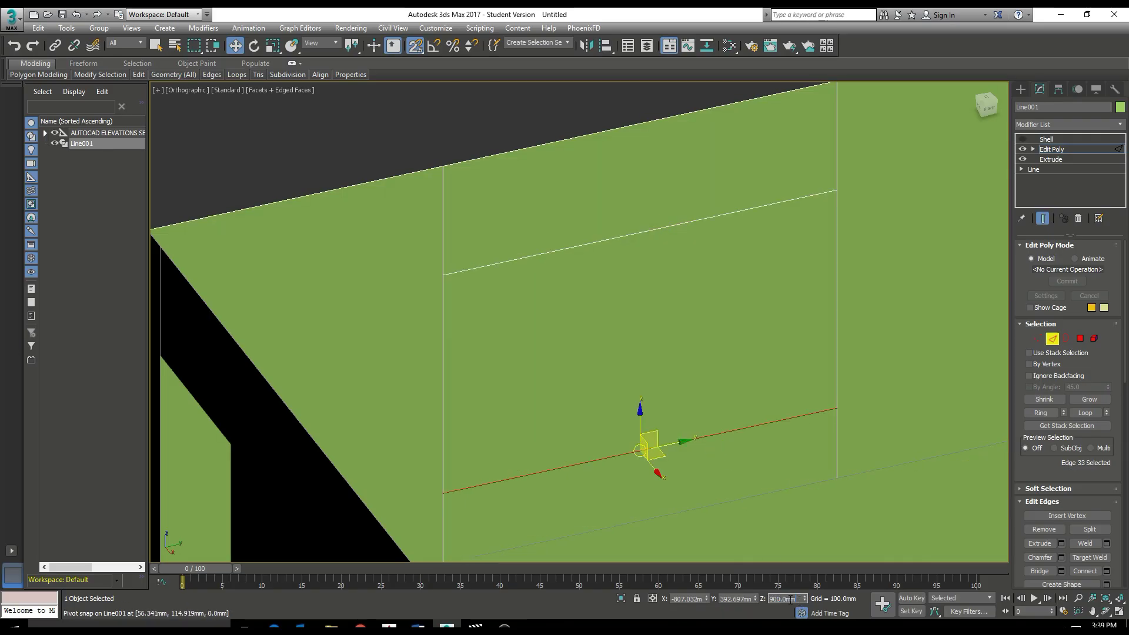
text(600)
key(Return)
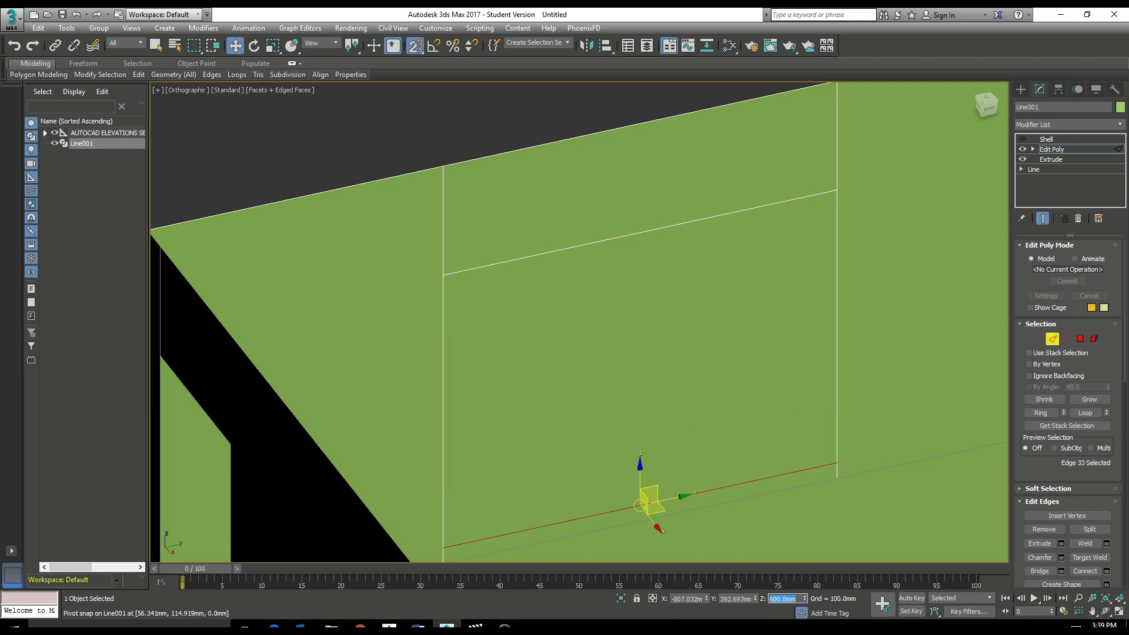
Delete the window panel between the edges and reselect the Shell modifier.
click(1080, 339)
click(756, 340)
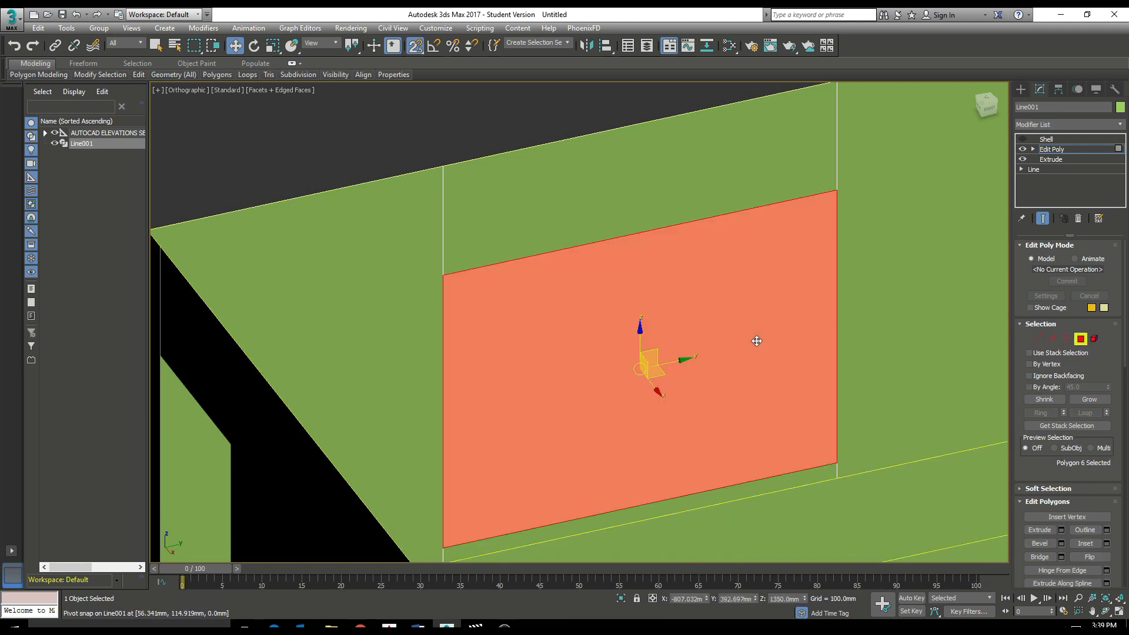
key(Delete)
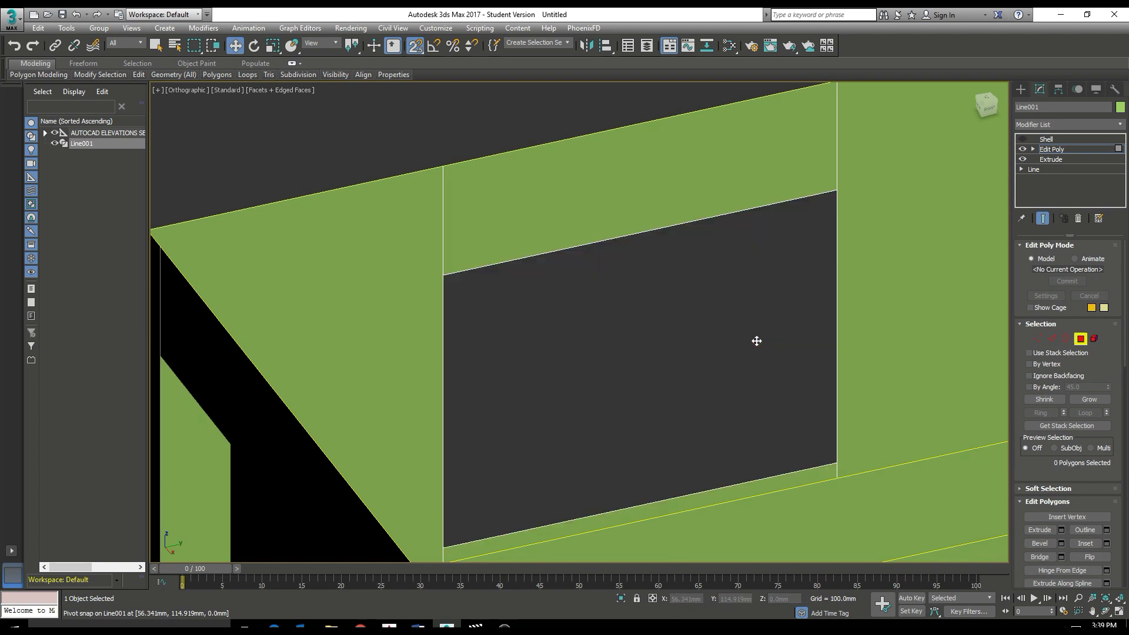
click(1053, 140)
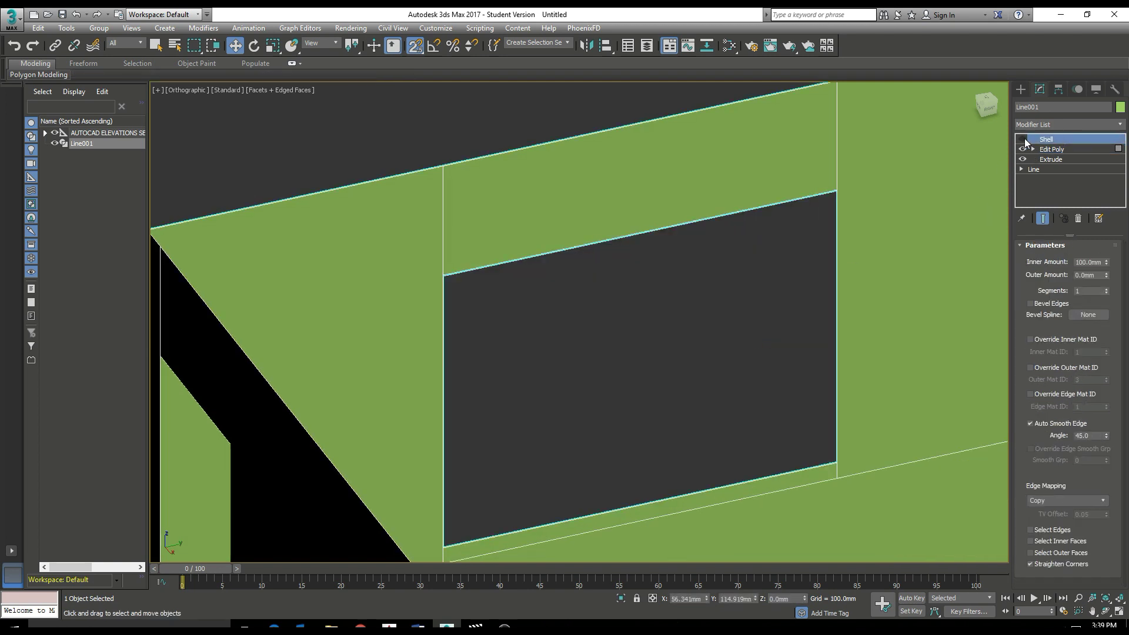
Clear the selection and orbit around the building to inspect the window wall and end-wall corner.
click(694, 335)
scroll(694, 335, down, 4)
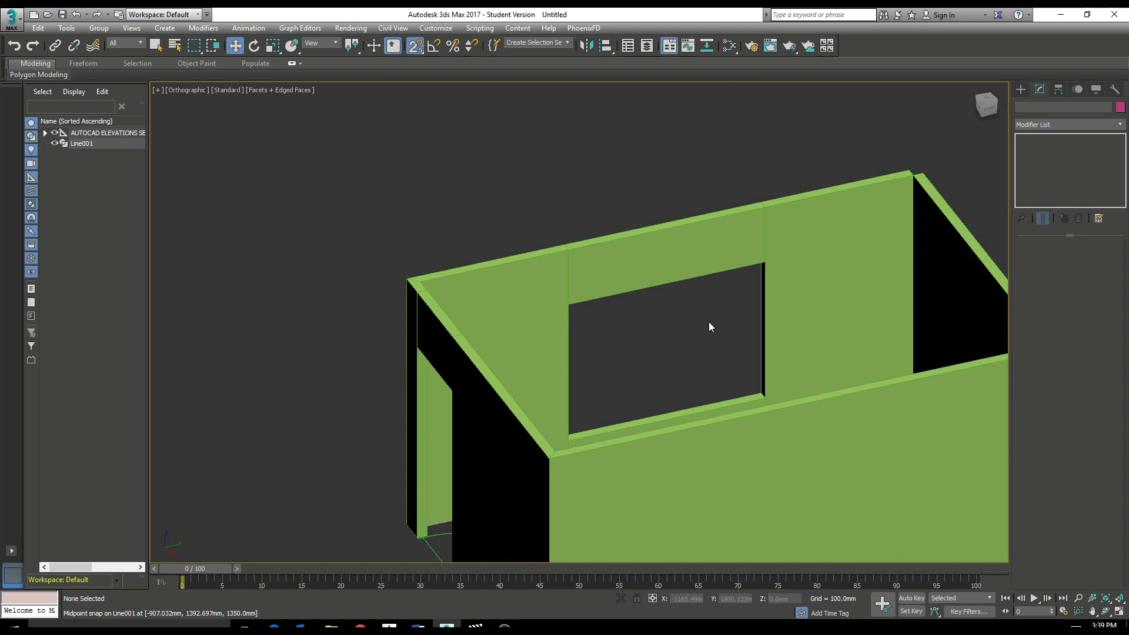
alt+middle_drag(718, 321, 750, 267)
middle_drag(876, 264, 450, 306)
alt+middle_drag(676, 264, 706, 242)
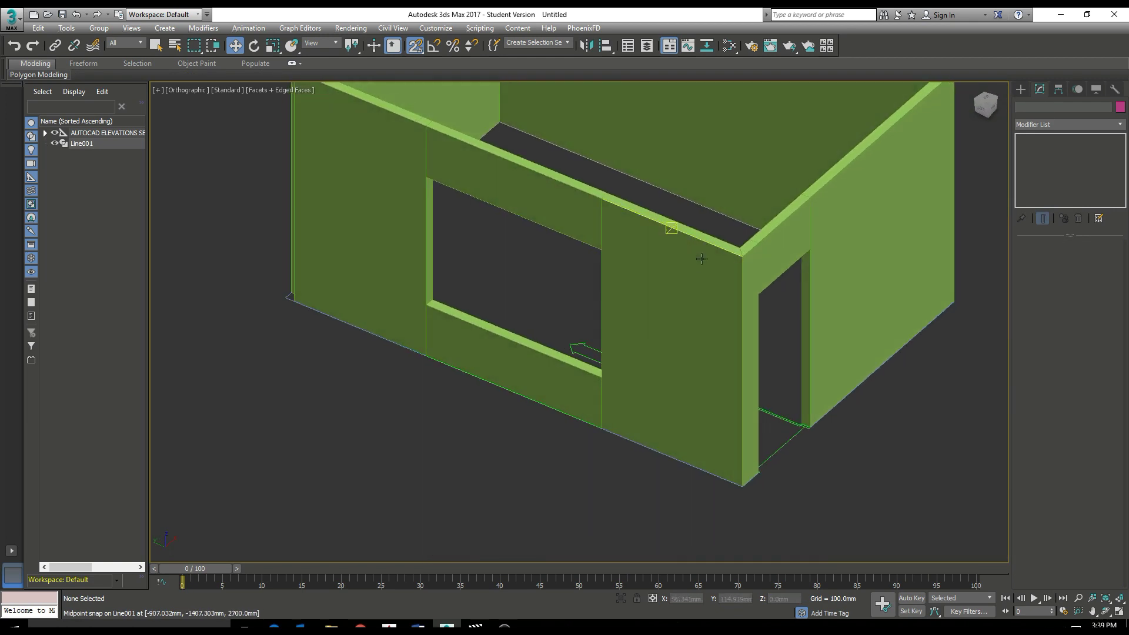
middle_drag(708, 204, 804, 369)
alt+middle_drag(746, 337, 751, 315)
middle_drag(764, 239, 557, 293)
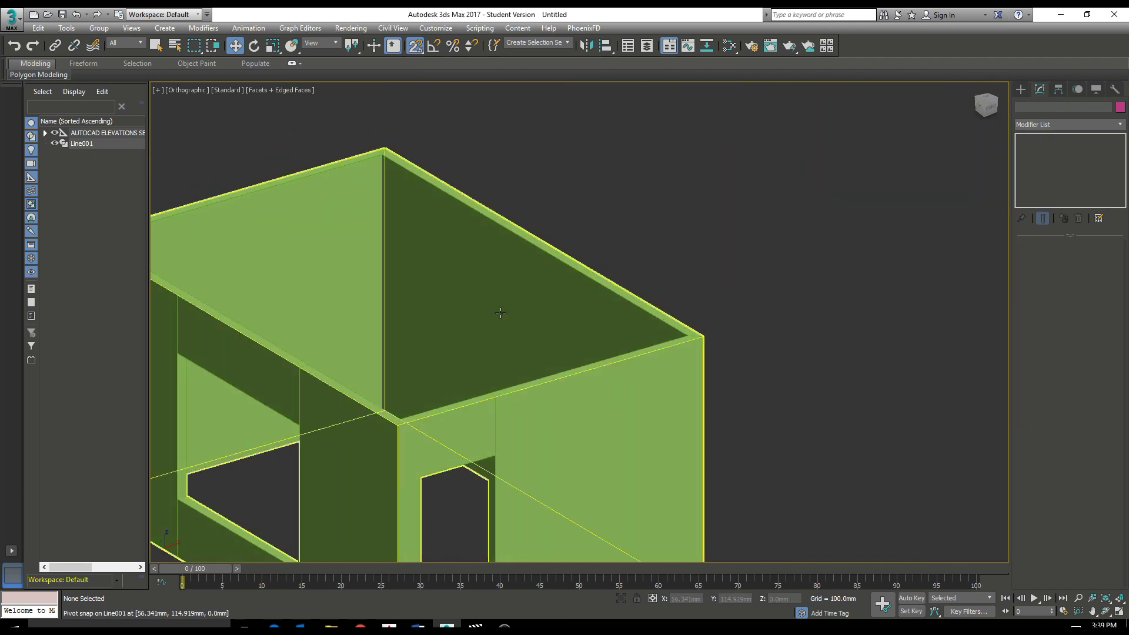
middle_drag(481, 305, 725, 240)
alt+middle_drag(560, 242, 655, 257)
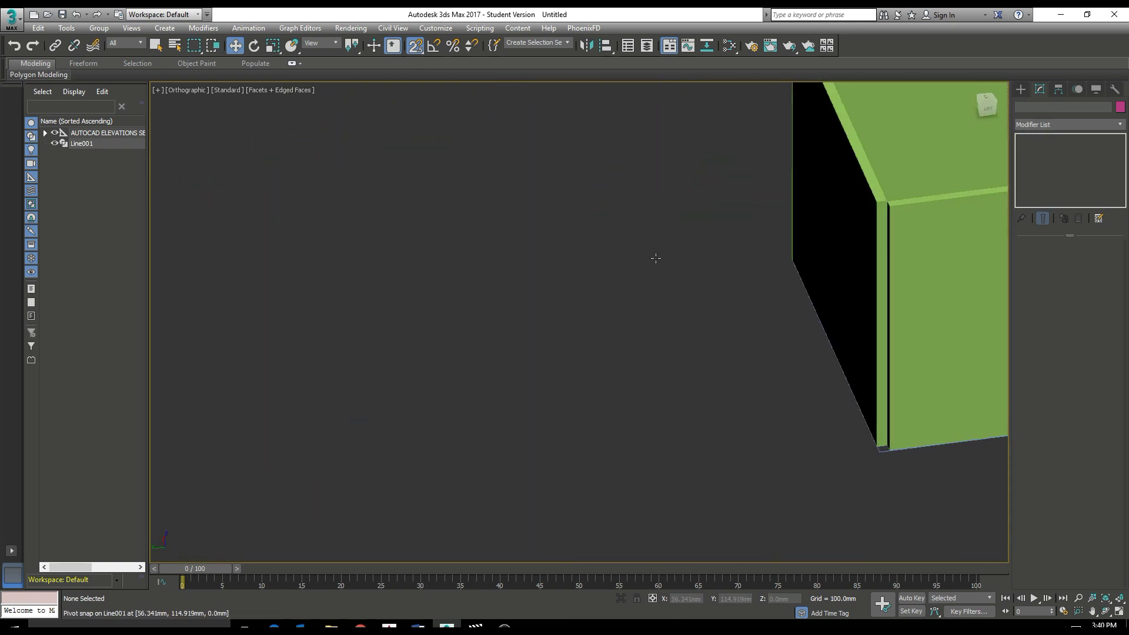
middle_drag(816, 260, 383, 350)
alt+middle_drag(562, 292, 618, 295)
middle_drag(729, 280, 496, 332)
Select the Line001 walls, zoom on the corner, and switch off the Shell modifier.
click(751, 206)
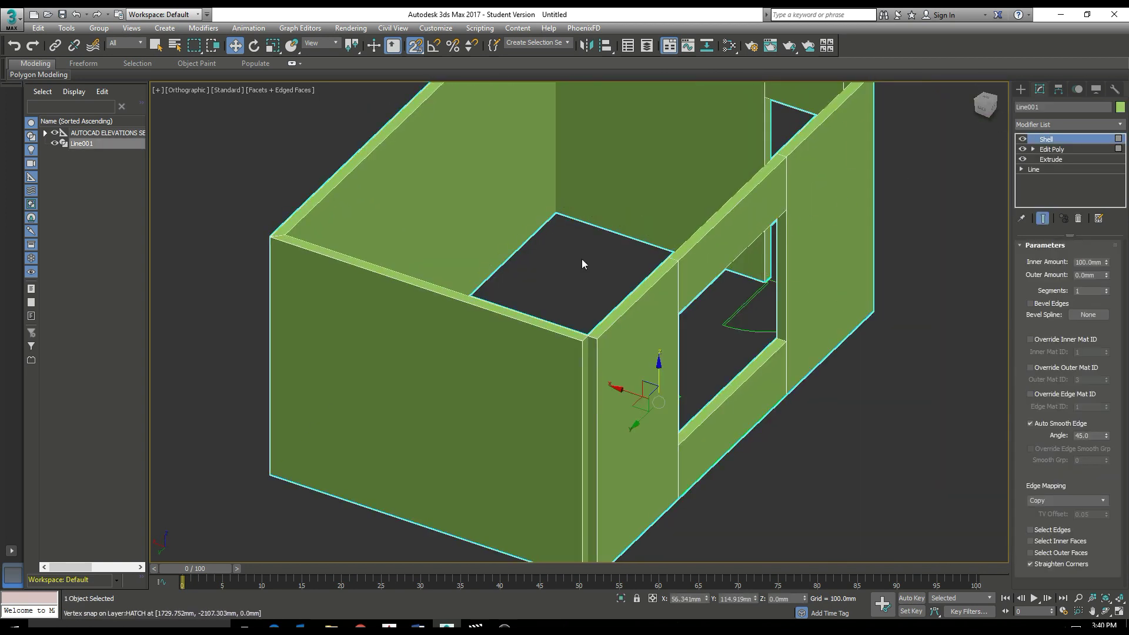
scroll(584, 263, up, 5)
middle_drag(705, 274, 572, 227)
click(1023, 139)
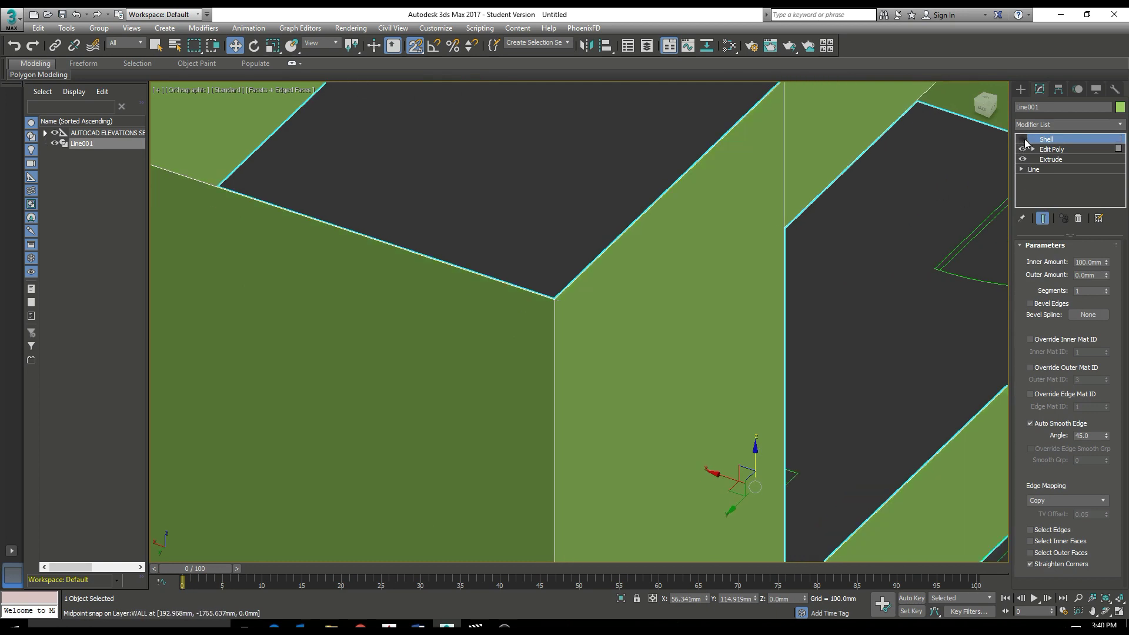
In Edit Poly Polygon mode, detach the left end wall face as a separate element of Line001.
click(1064, 151)
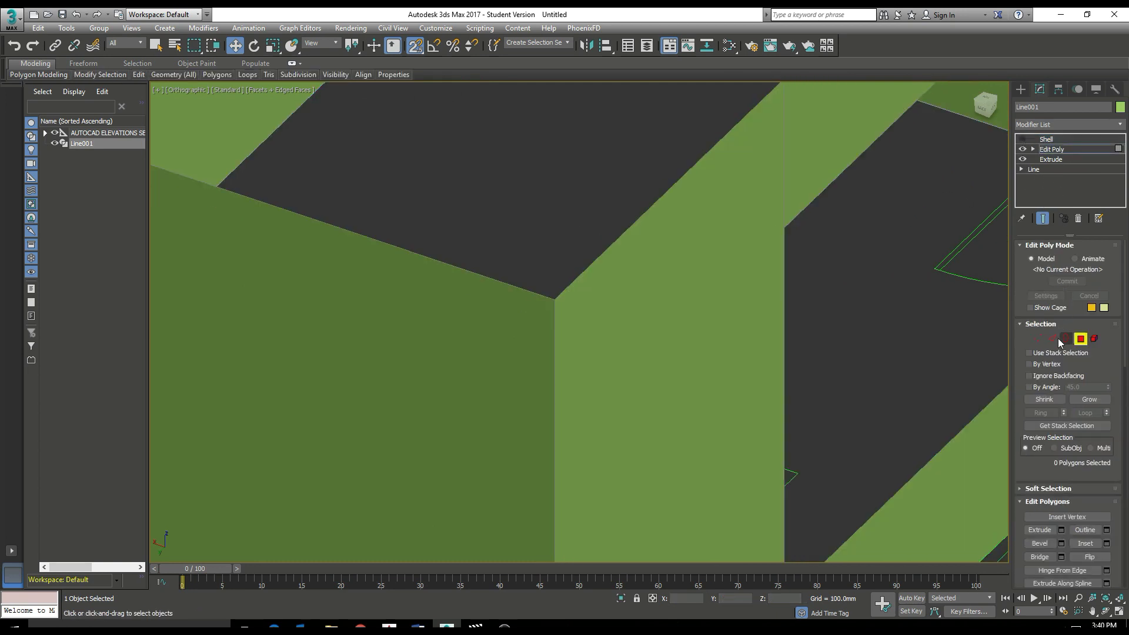
click(470, 346)
scroll(576, 221, down, 2)
middle_drag(521, 194, 649, 230)
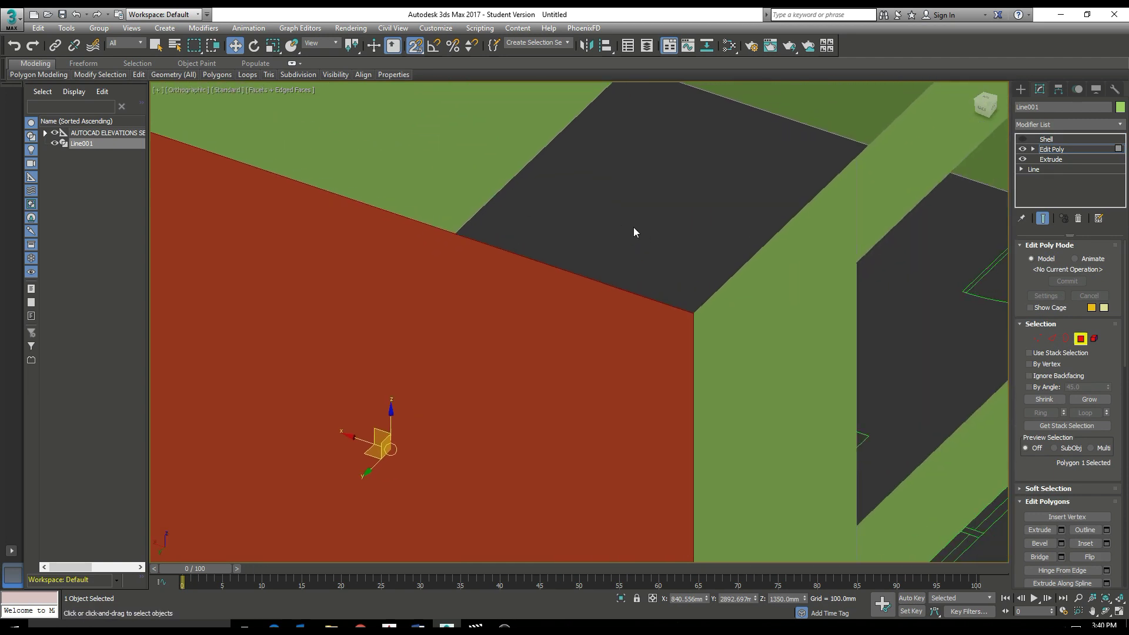
scroll(634, 228, down, 1)
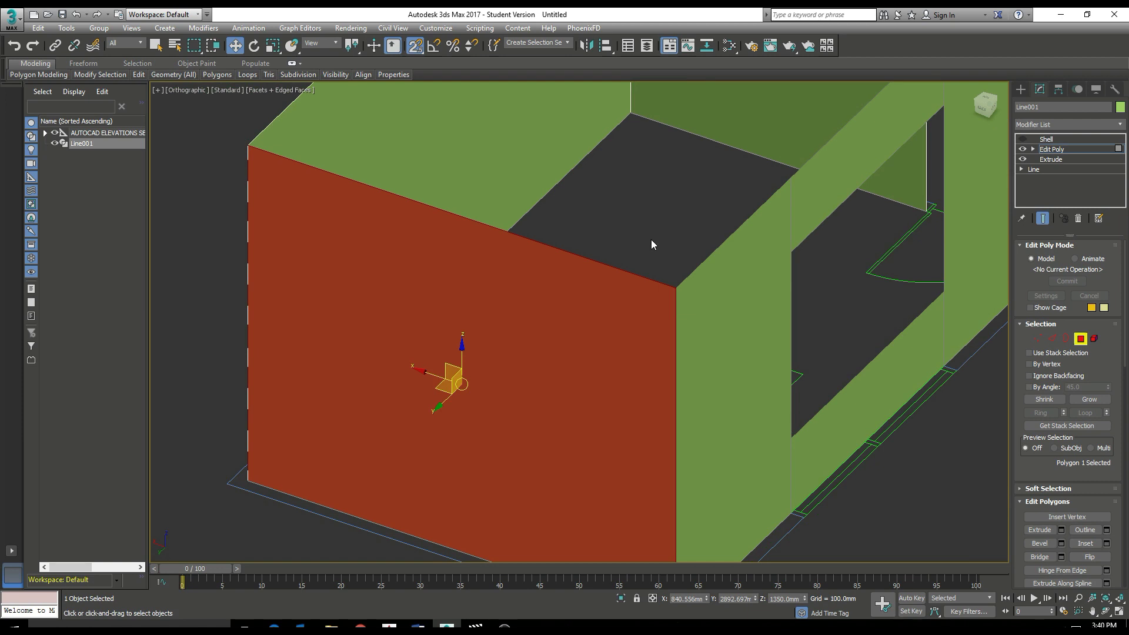
middle_drag(653, 245, 615, 262)
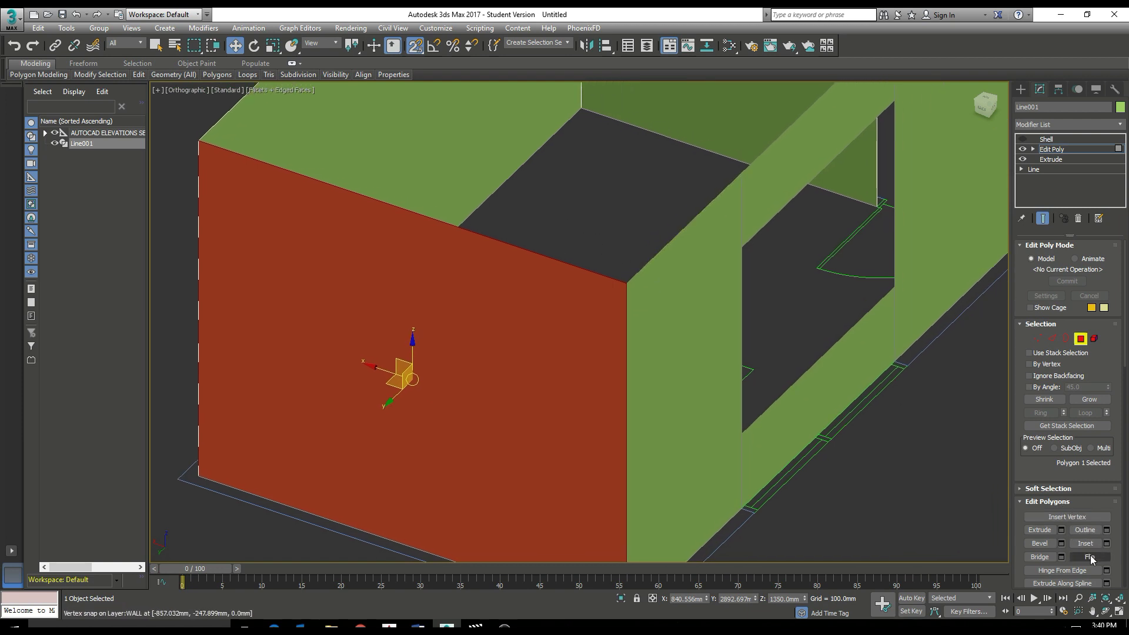
scroll(1085, 541, down, 5)
scroll(1088, 550, down, 2)
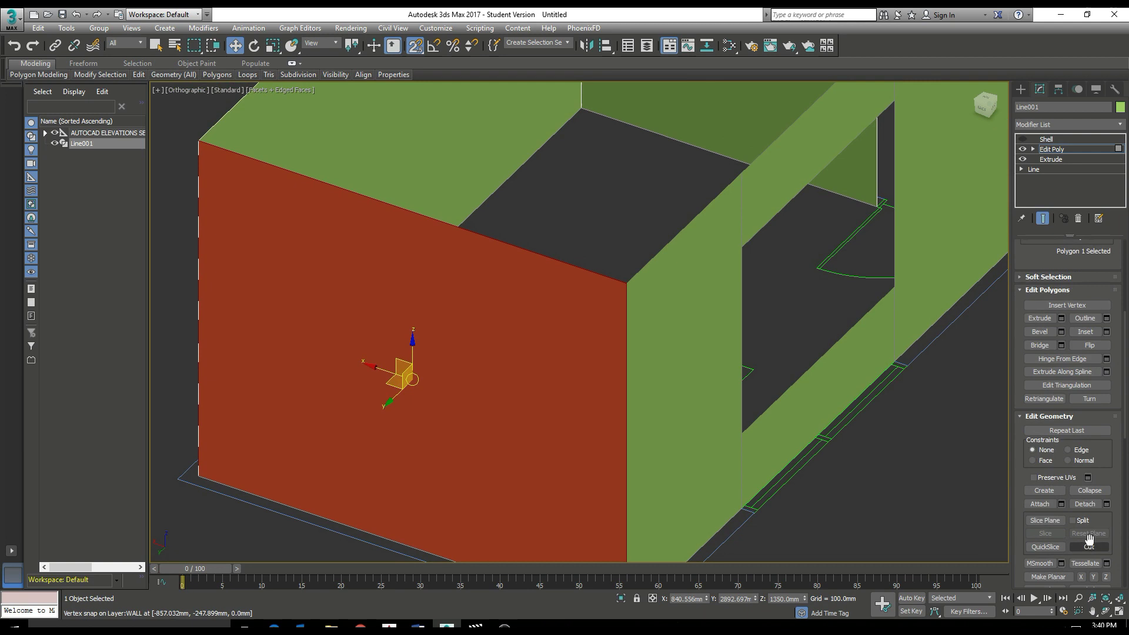
click(1106, 504)
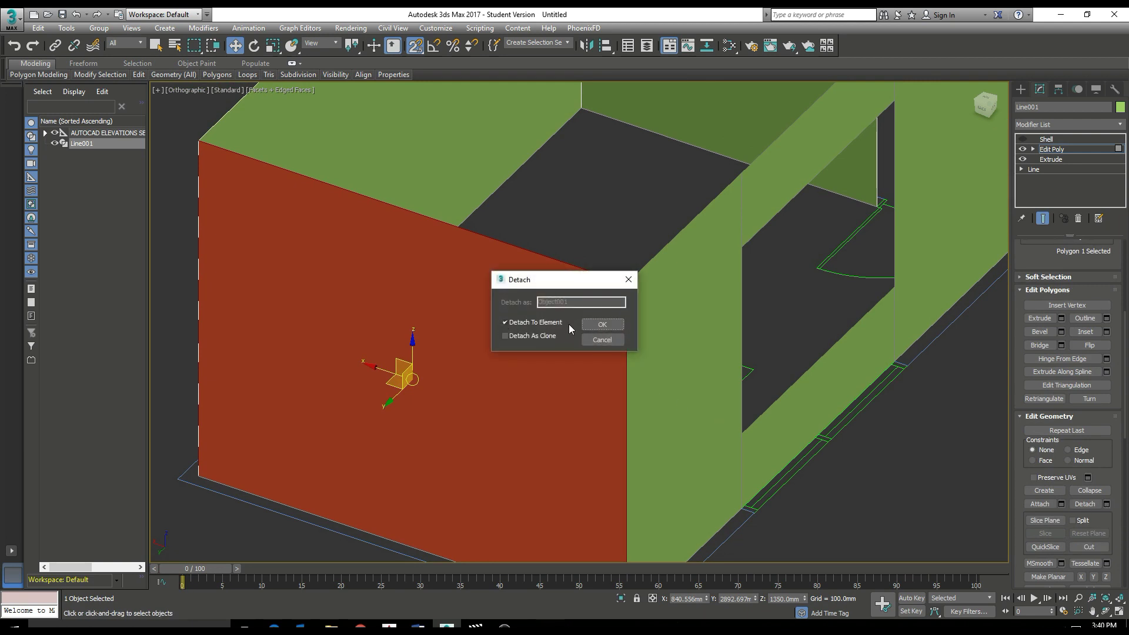
click(602, 324)
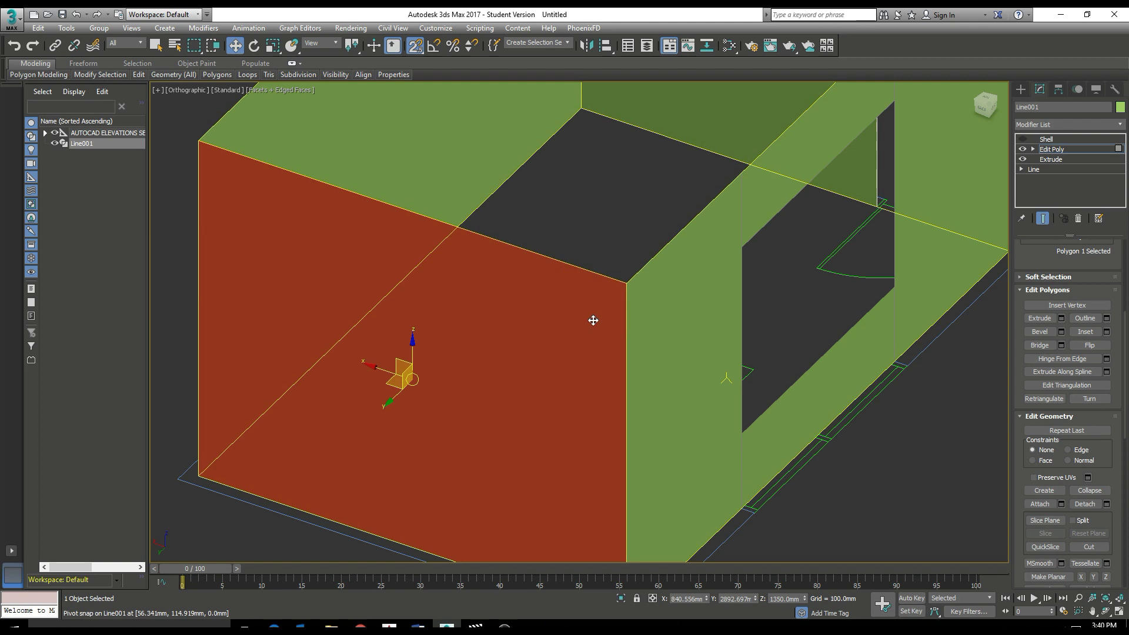
click(1051, 150)
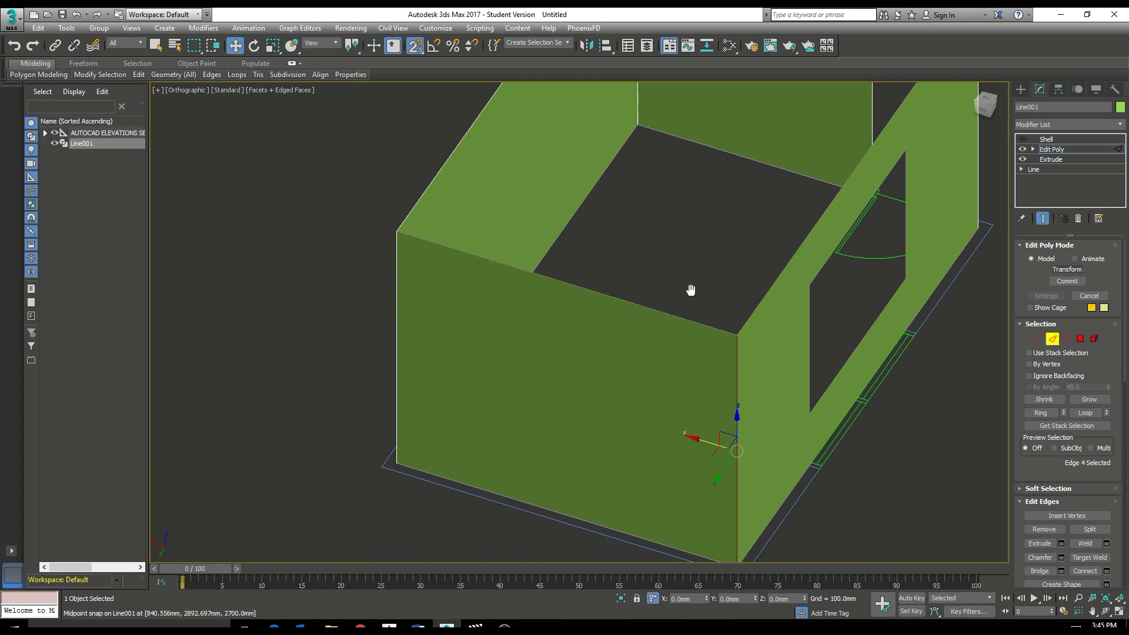
Close in on the wall corner and extend a new edge along X at the corner.
middle_drag(690, 290, 676, 228)
scroll(693, 315, up, 1)
scroll(701, 331, up, 2)
middle_drag(704, 322, 745, 206)
scroll(716, 258, down, 2)
middle_drag(713, 247, 710, 315)
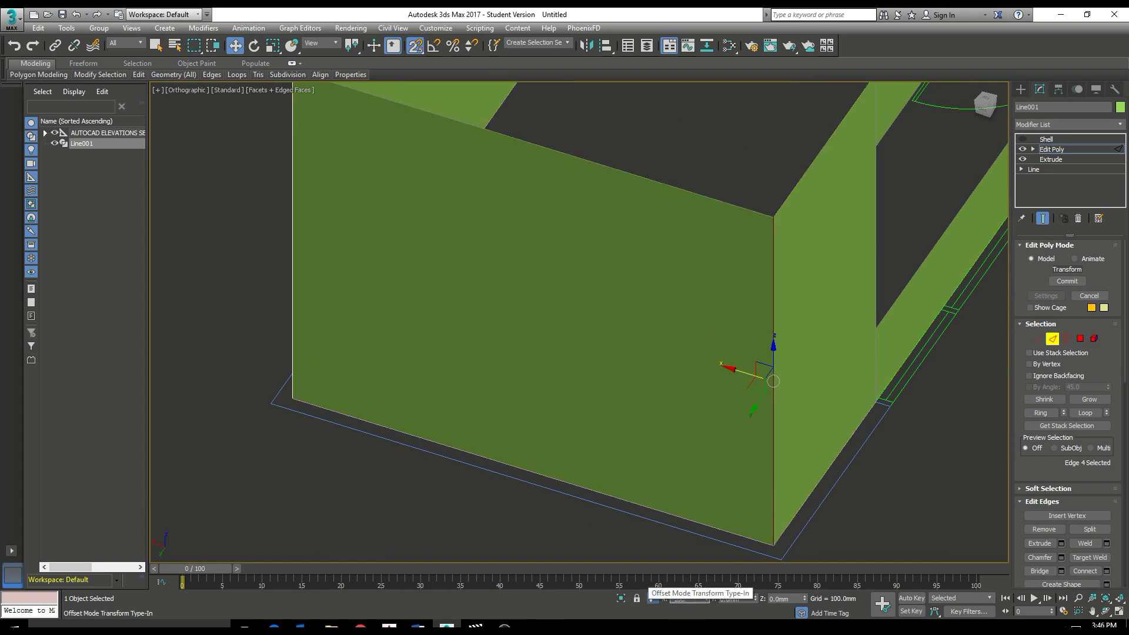
key(shift+Return)
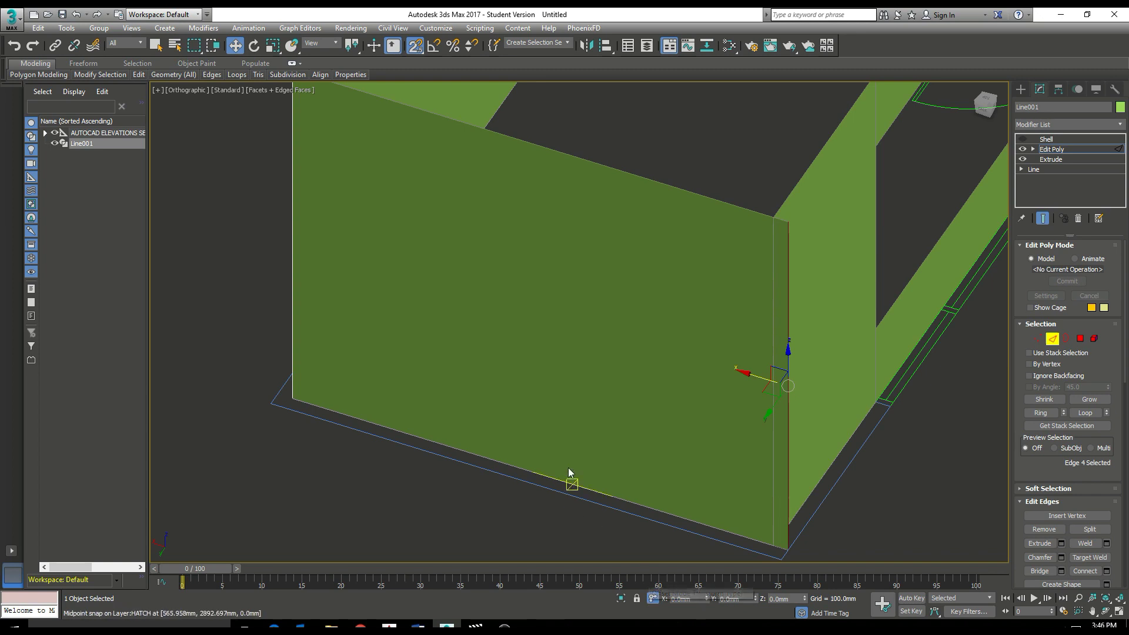
click(543, 521)
alt+middle_drag(500, 481, 542, 449)
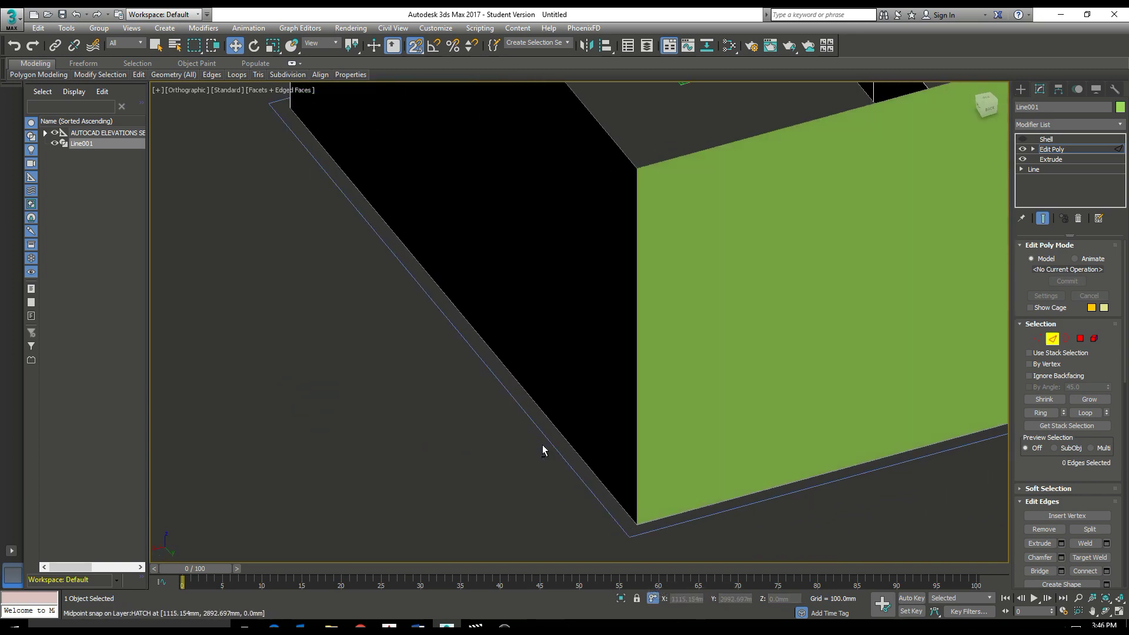
mouse_move(663, 315)
alt+middle_down()
mouse_move(760, 338)
mouse_move(574, 466)
alt+middle_up()
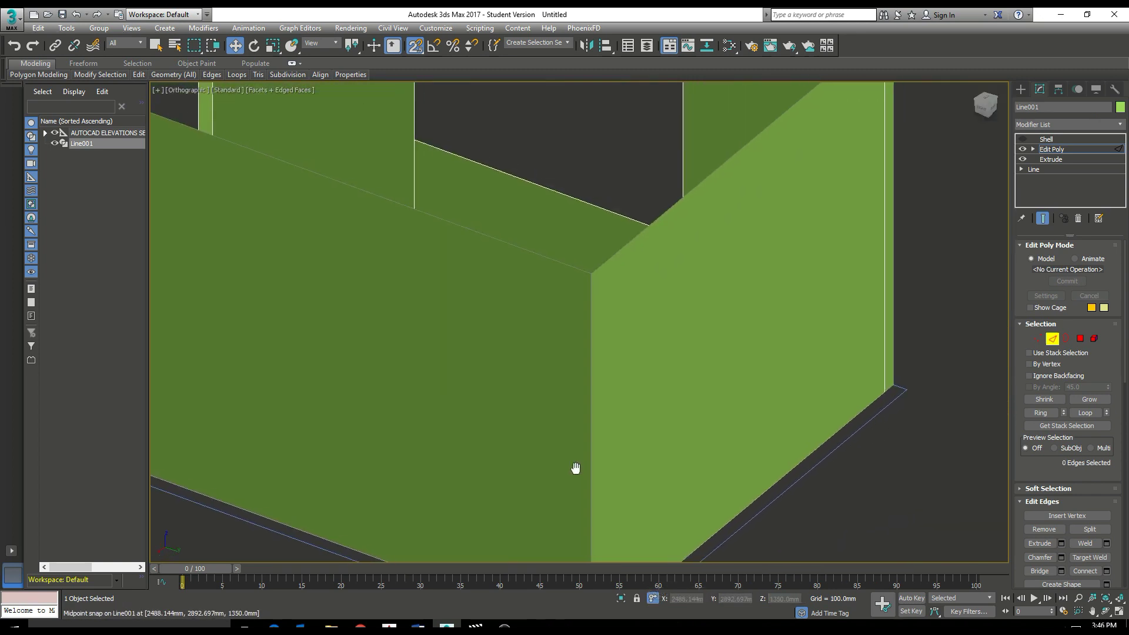
Offset the vertical corner edge 100 mm along X using the X type-in field.
click(590, 394)
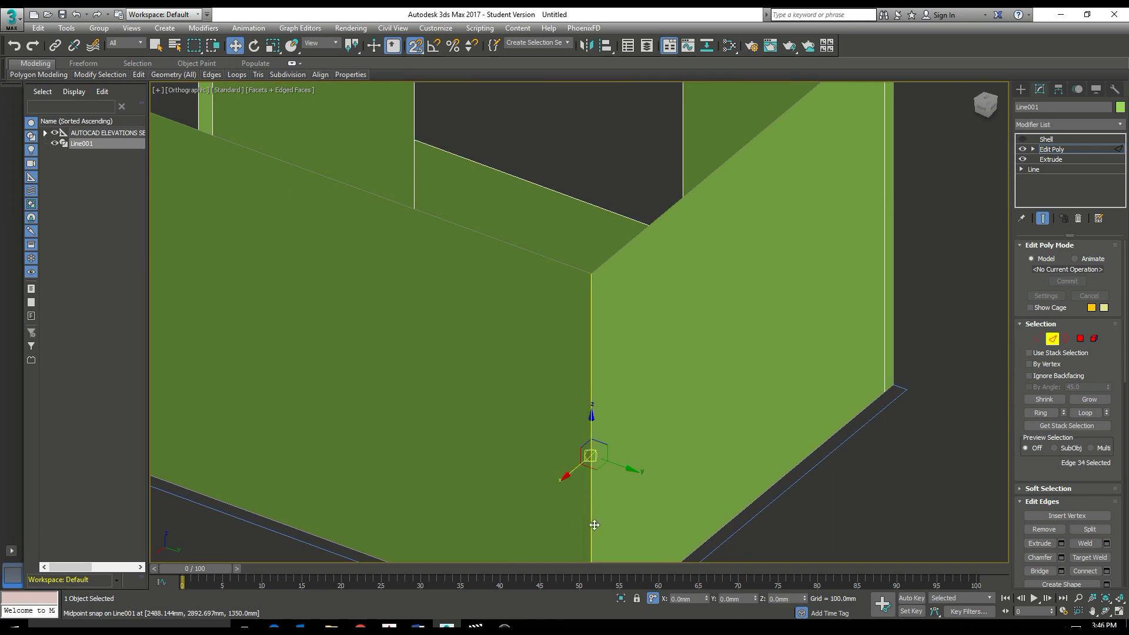
middle_drag(696, 470, 688, 374)
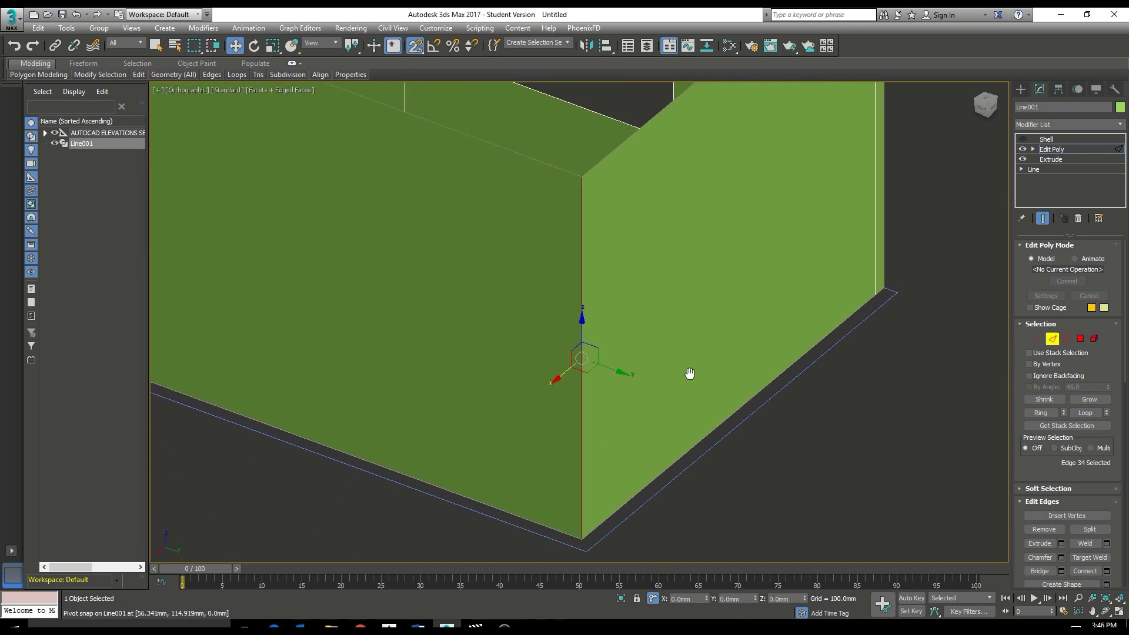
double_click(696, 599)
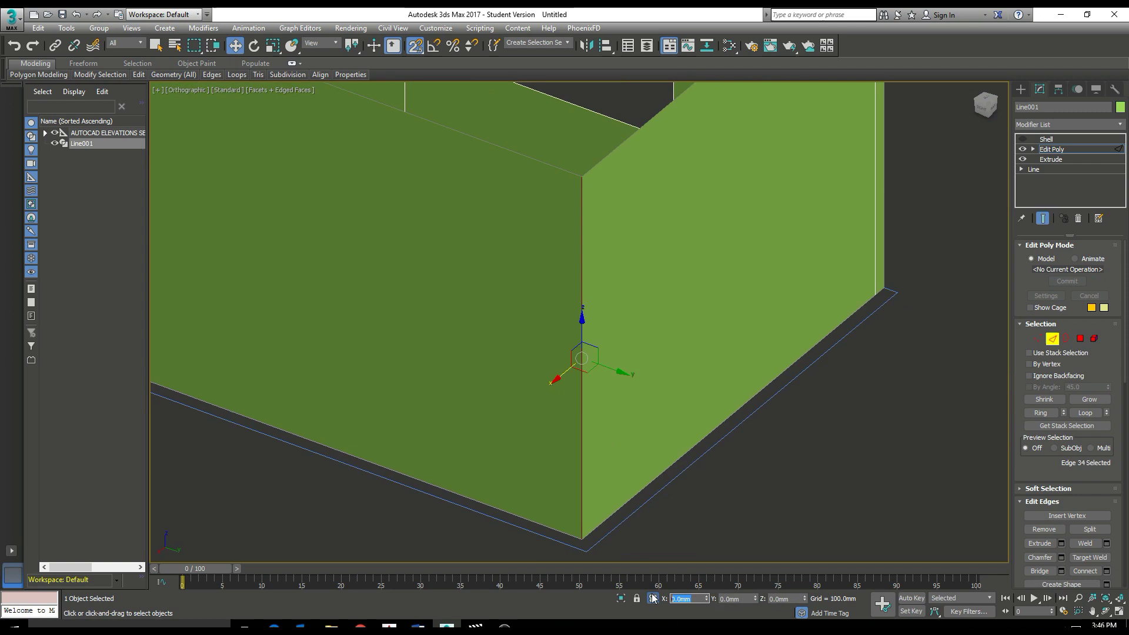
text(100)
key(Return)
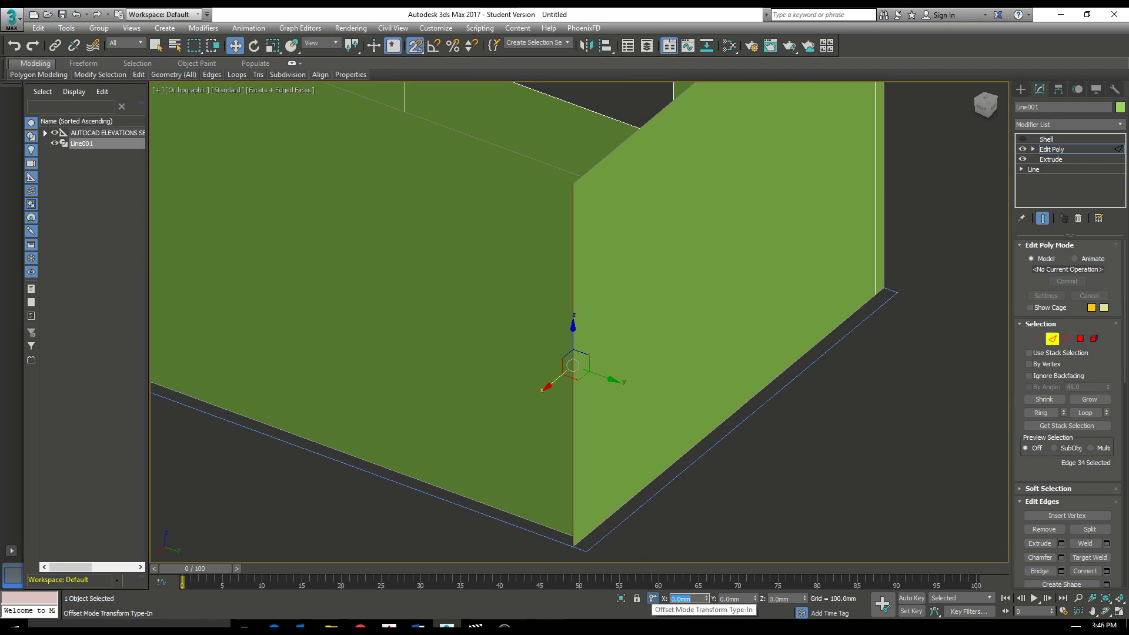
click(683, 515)
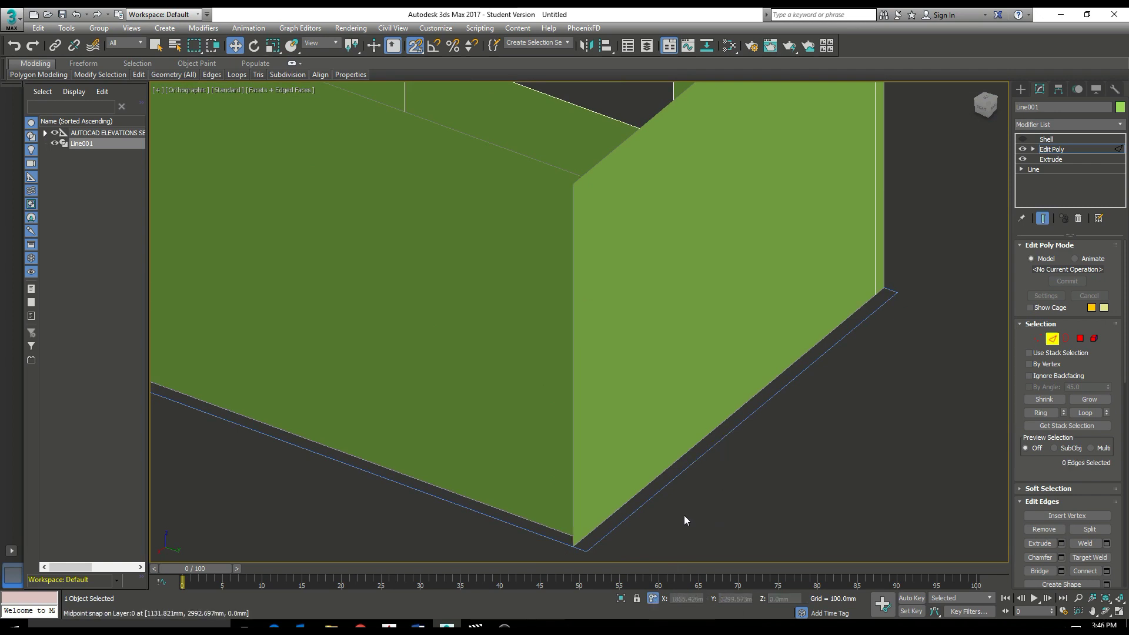
alt+middle_drag(691, 463, 765, 365)
scroll(674, 387, down, 2)
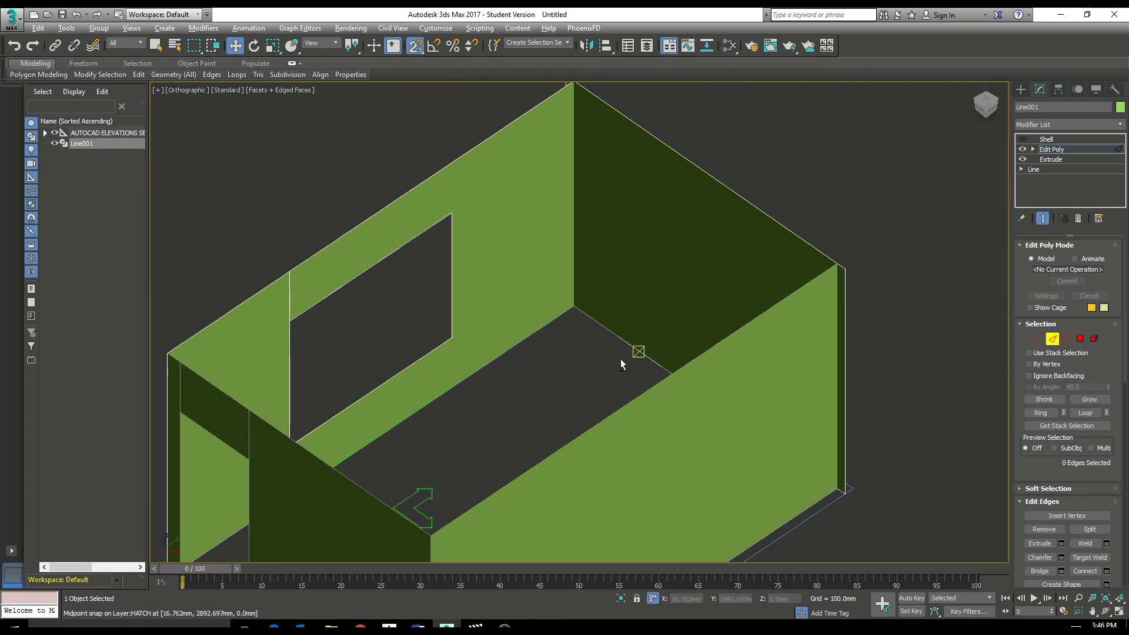
Turn the Shell modifier back on and orbit around to inspect the 100 mm walls at the repaired corner.
mouse_move(620, 361)
alt+middle_down()
mouse_move(675, 379)
mouse_move(574, 345)
mouse_move(588, 373)
mouse_move(611, 357)
alt+middle_up()
scroll(349, 371, up, 2)
middle_drag(348, 372, 481, 346)
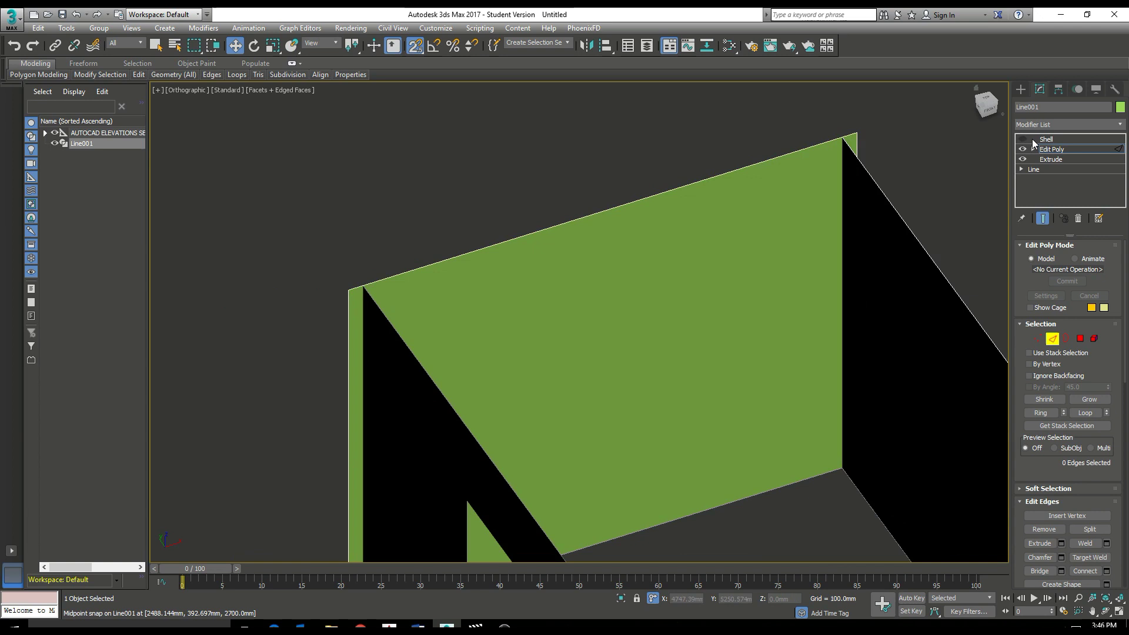
click(1023, 139)
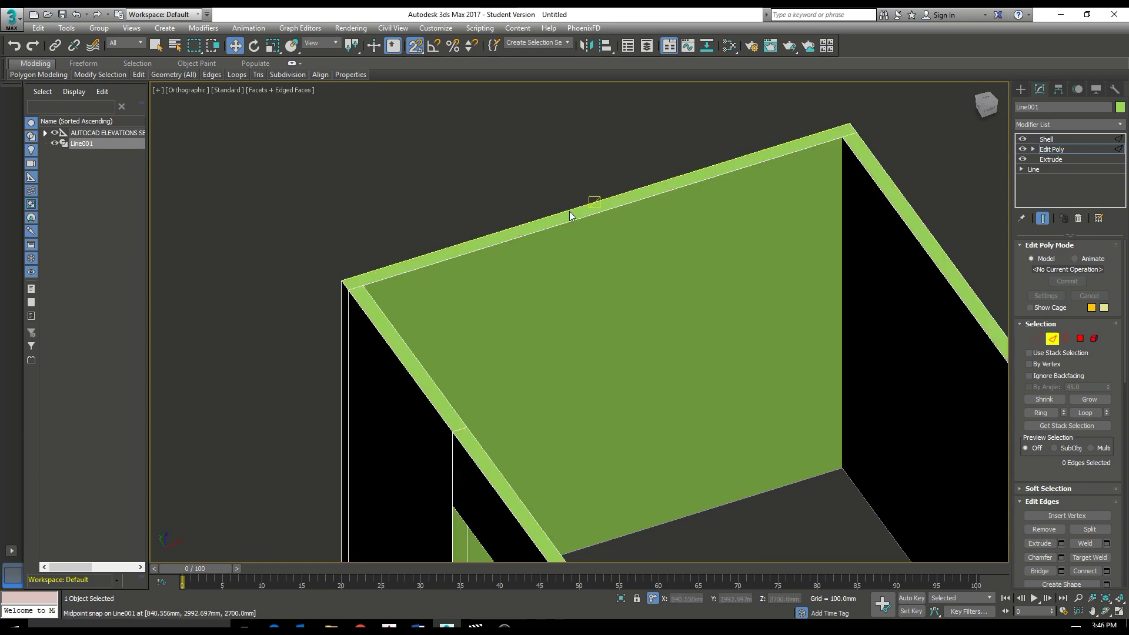
alt+middle_drag(567, 212, 613, 209)
middle_drag(644, 353, 660, 111)
scroll(672, 214, down, 4)
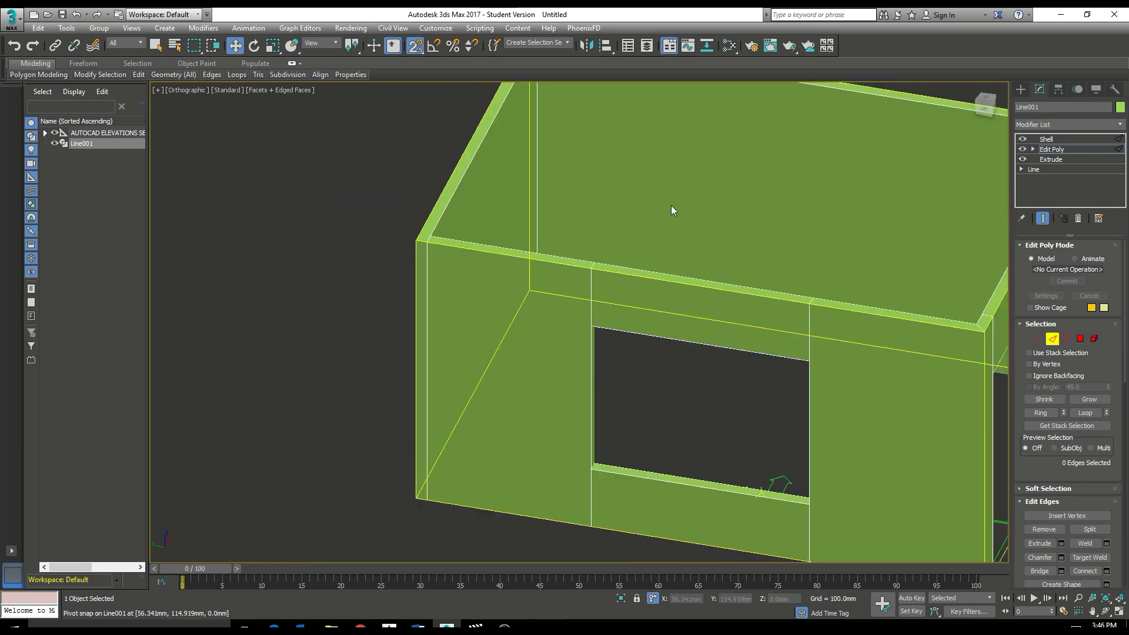
alt+middle_drag(677, 242, 666, 267)
scroll(626, 276, up, 4)
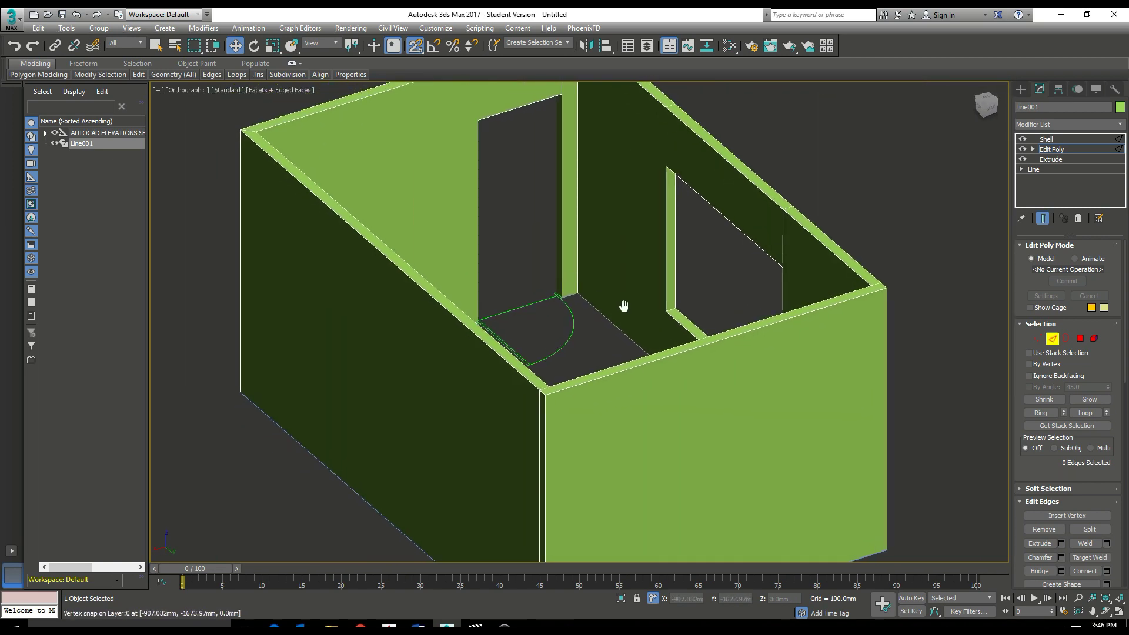